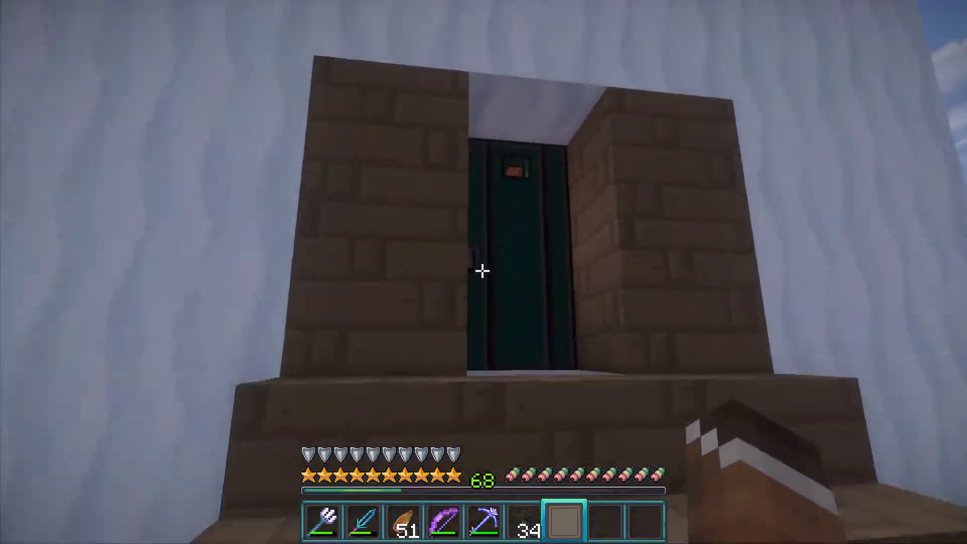
Tour the world: open and close the large chest, then walk past the furnaces into the kitchen.
right_click(482, 271)
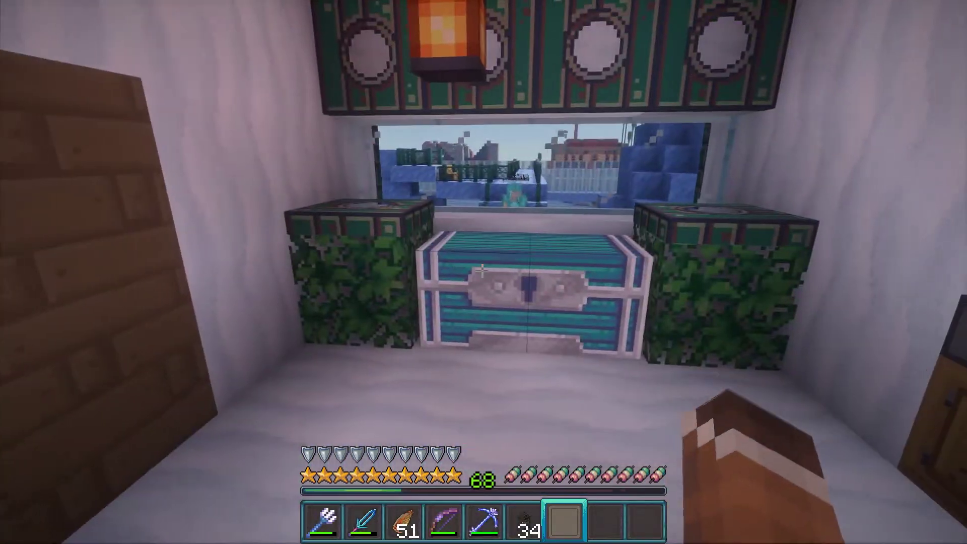
right_click(483, 272)
key(Escape)
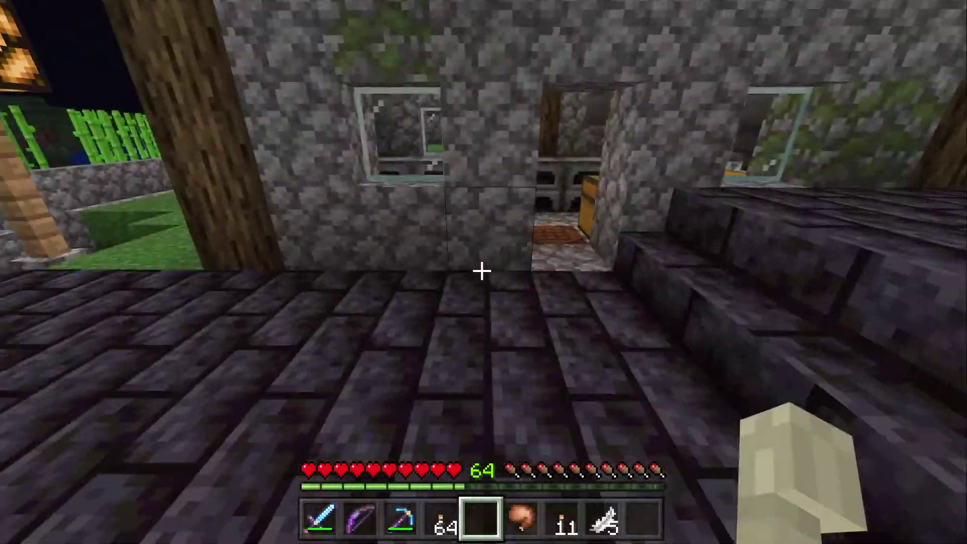
key(w)
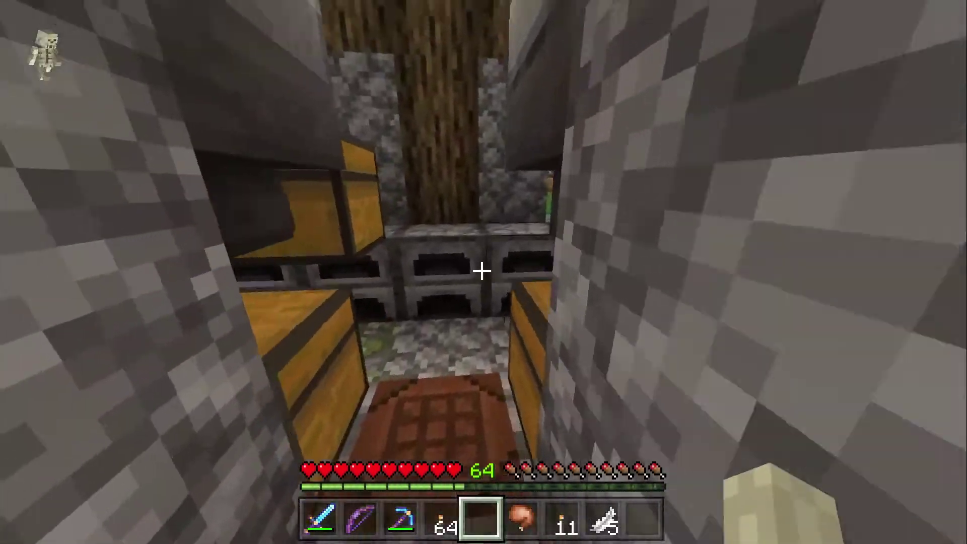
key(w)
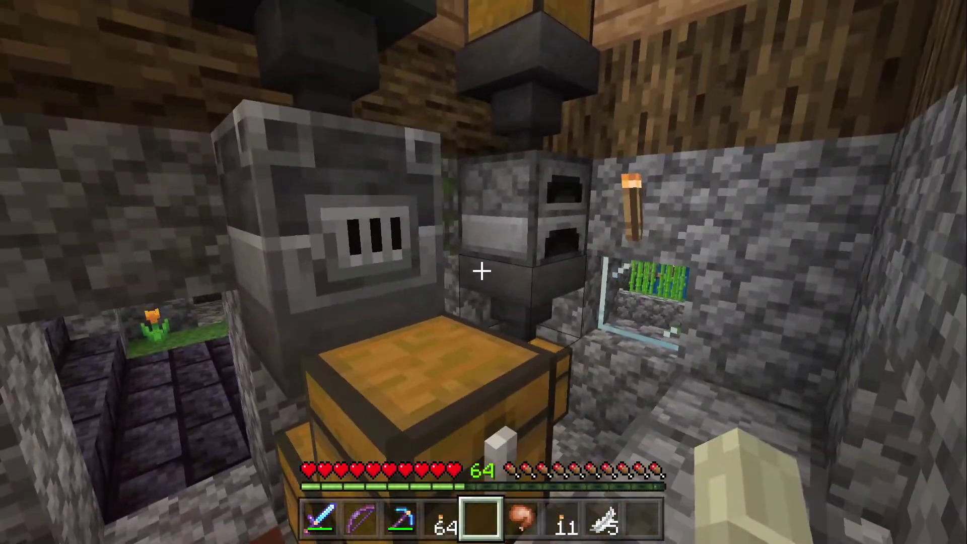
key(w)
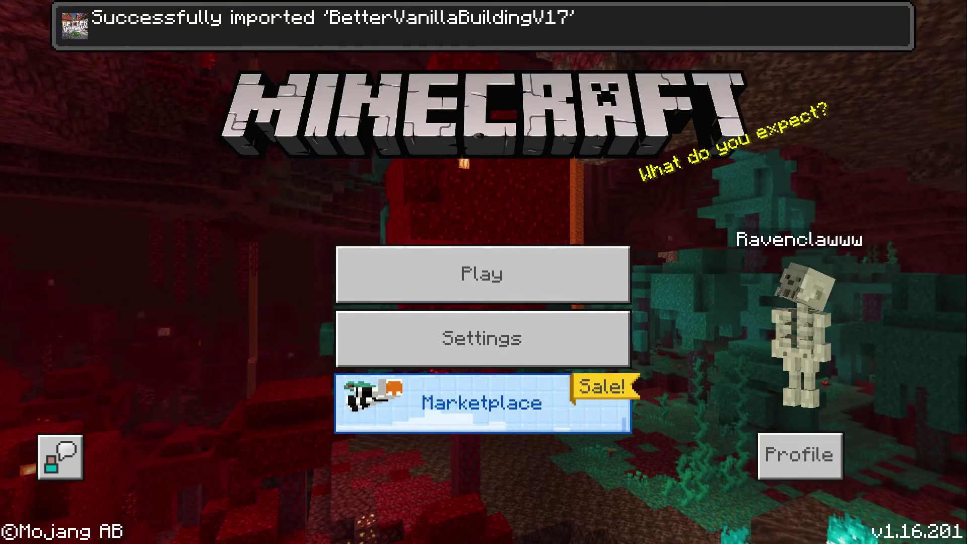
Go to Settings > Global Resources and show the active resource packs.
click(553, 344)
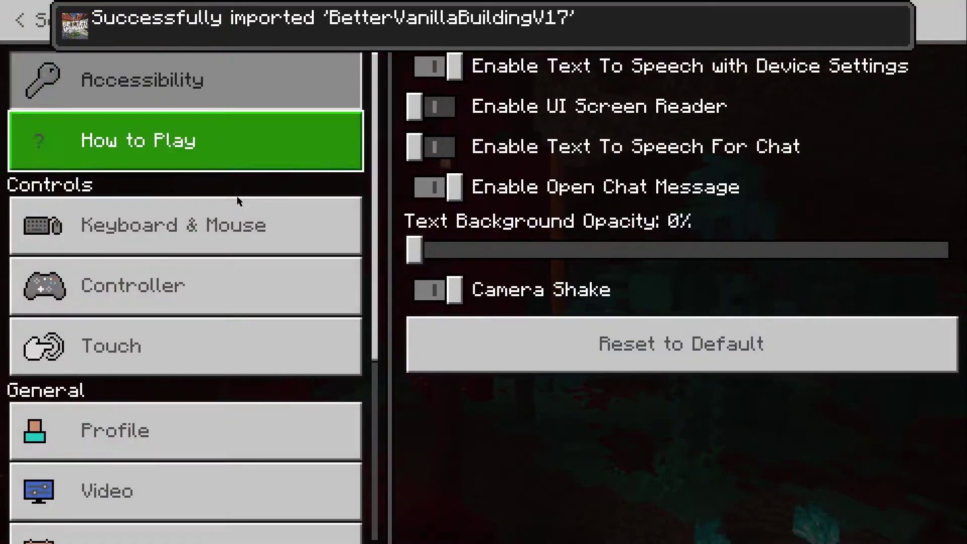
scroll(144, 347, down, 3)
scroll(144, 347, down, 3)
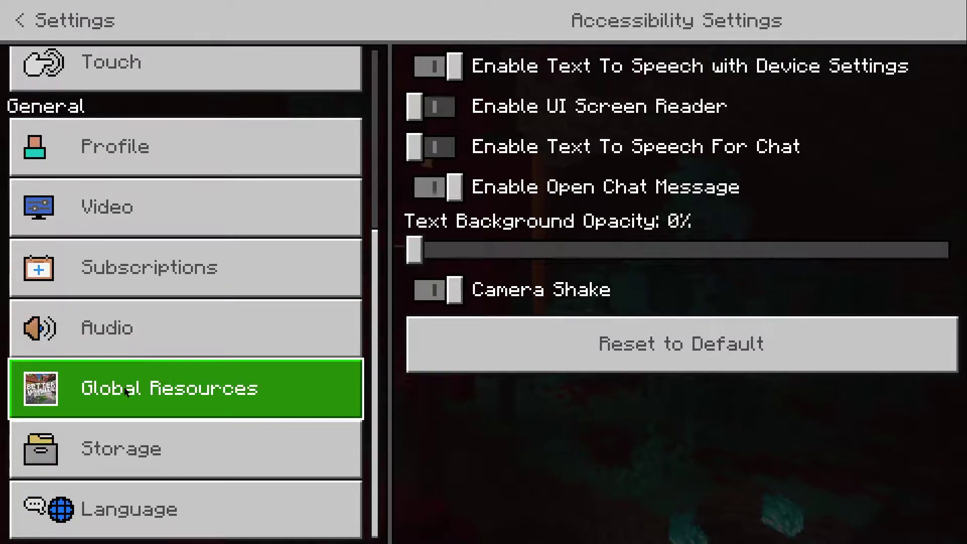
click(143, 389)
click(621, 76)
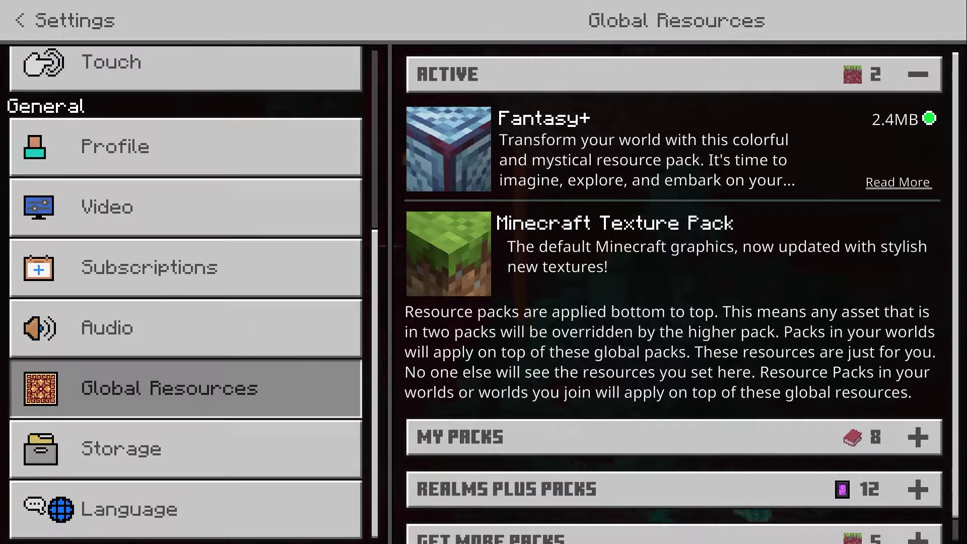
Expand My Packs, select BetterVanillaBuildingV17 and activate it.
scroll(613, 464, down, 1)
click(613, 423)
scroll(613, 423, down, 5)
click(613, 398)
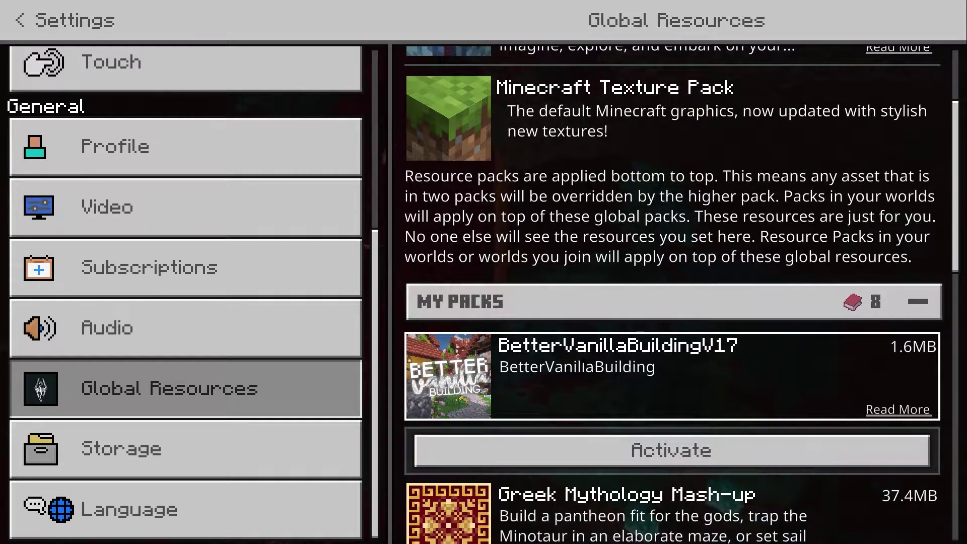
scroll(621, 356, down, 1)
click(540, 381)
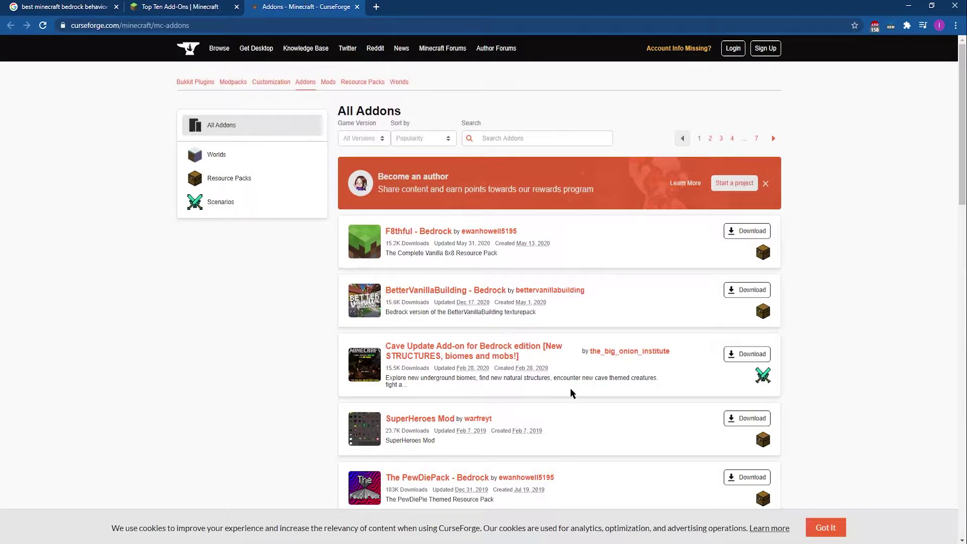
scroll(570, 391, down, 13)
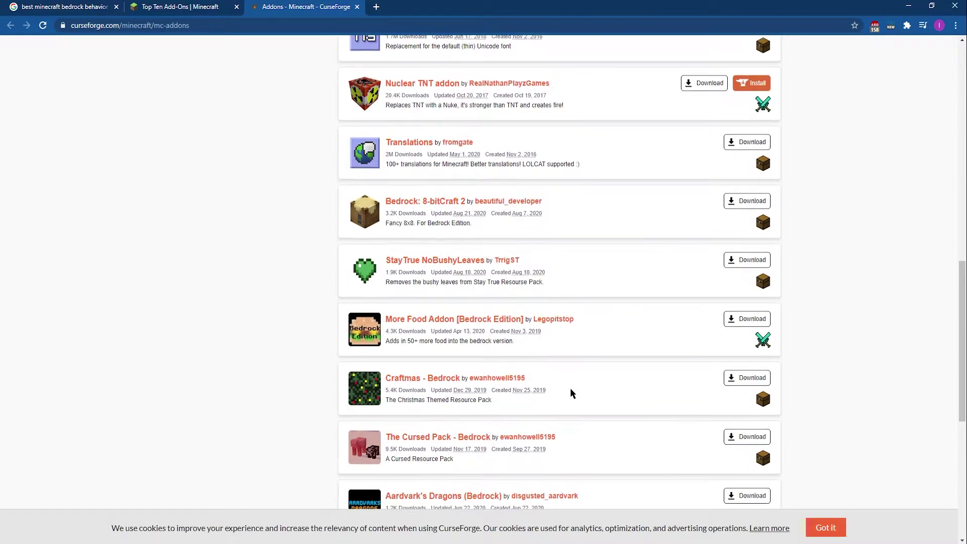
scroll(571, 391, down, 7)
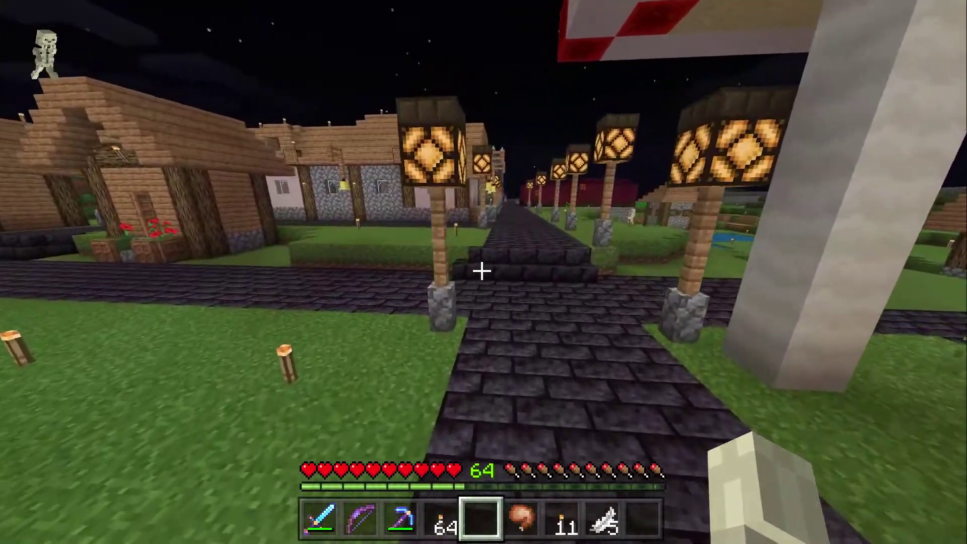
key(w)
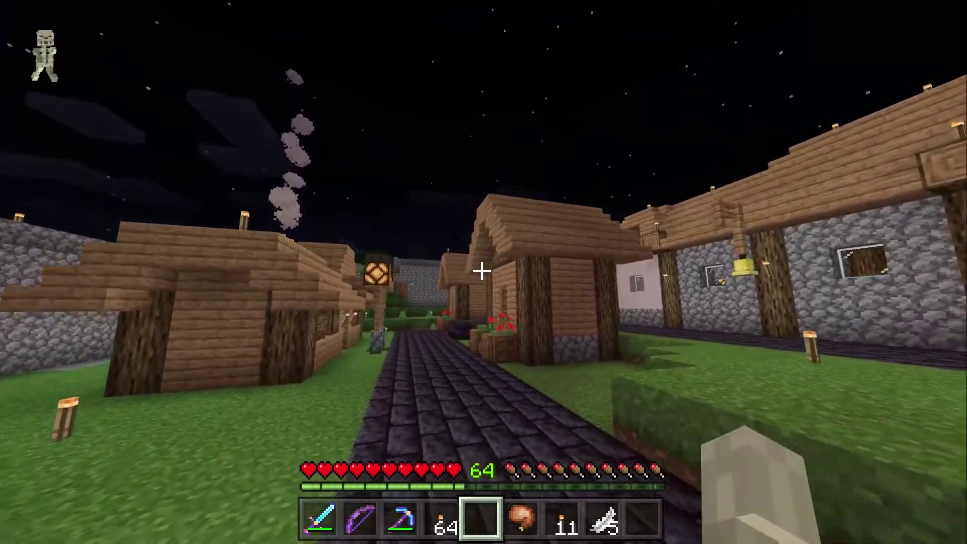
key(w)
key(w)
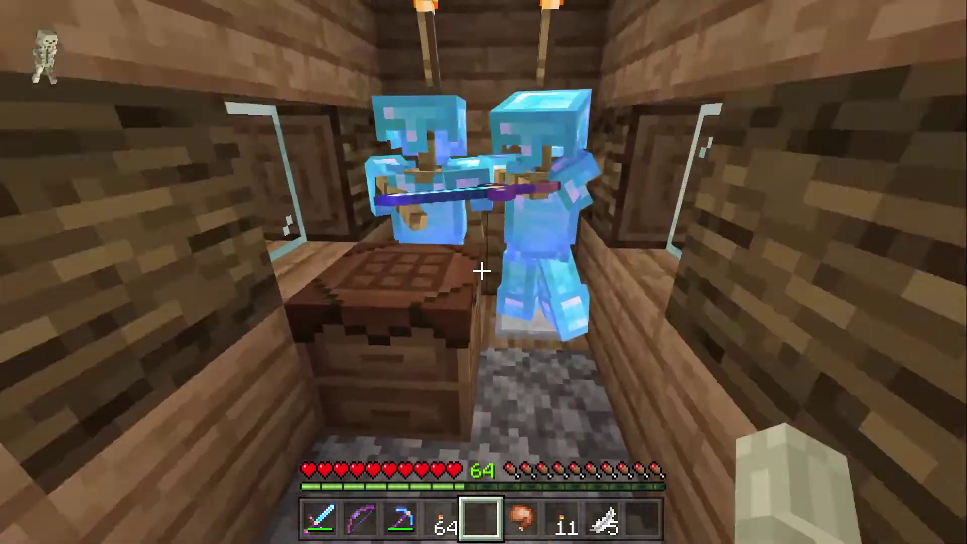
key(3)
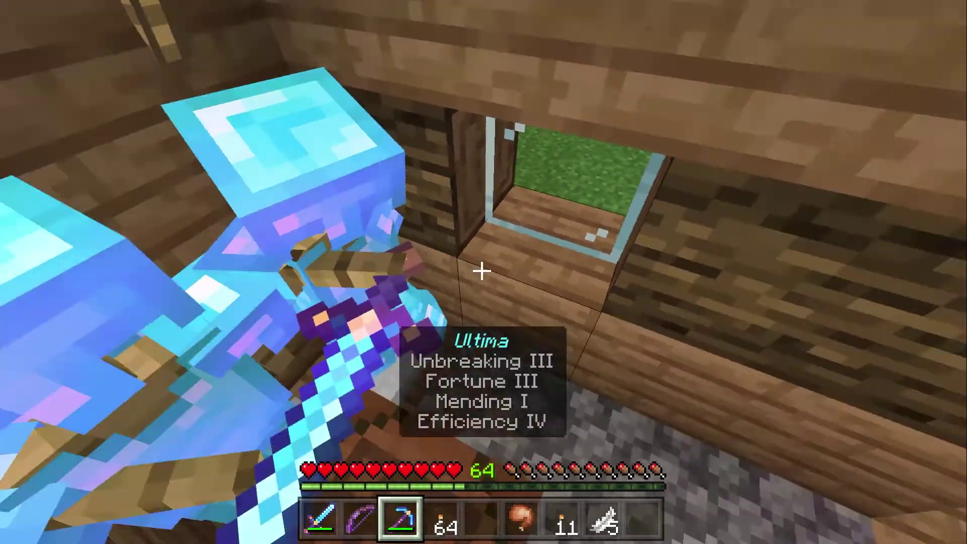
key(w)
key(1)
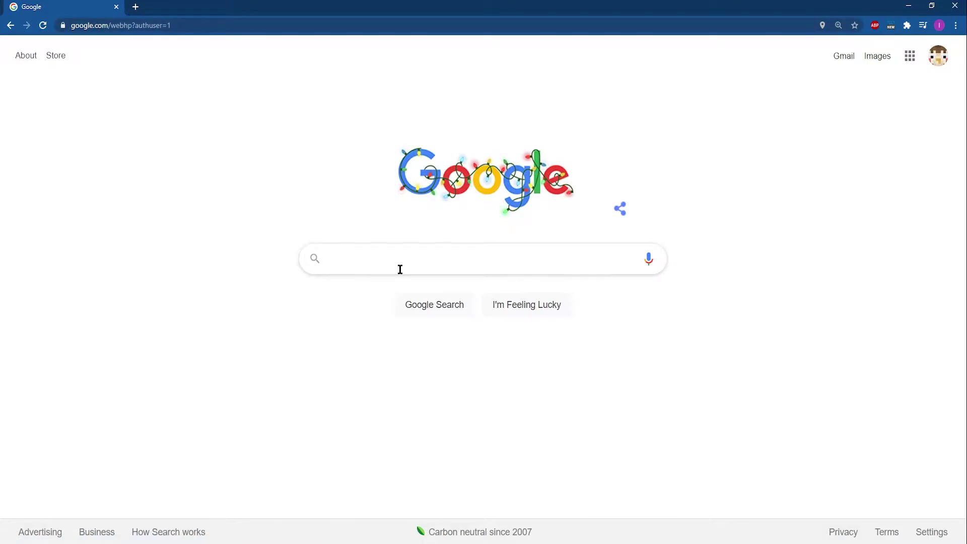
Search Google for 'filezilla download' and go to the FileZilla project site.
text(filezilla)
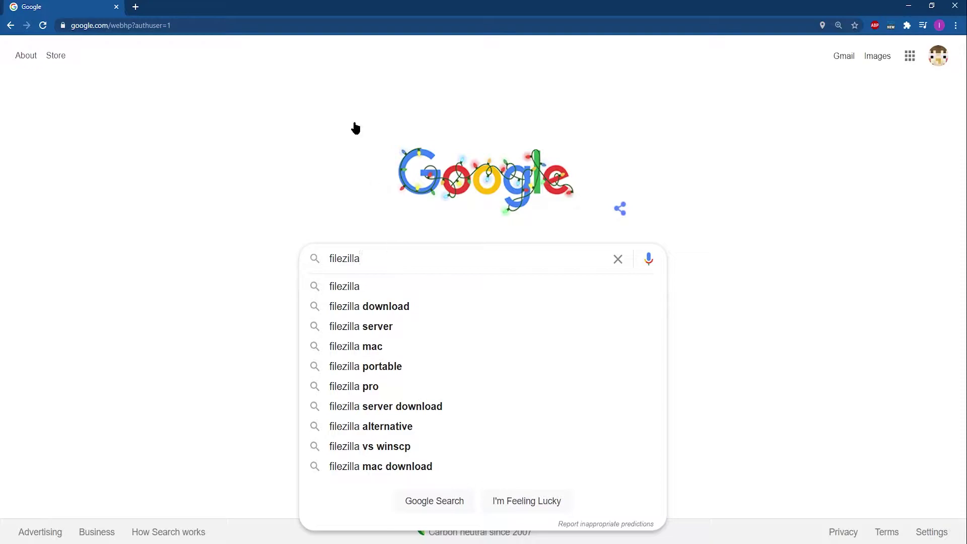
click(381, 309)
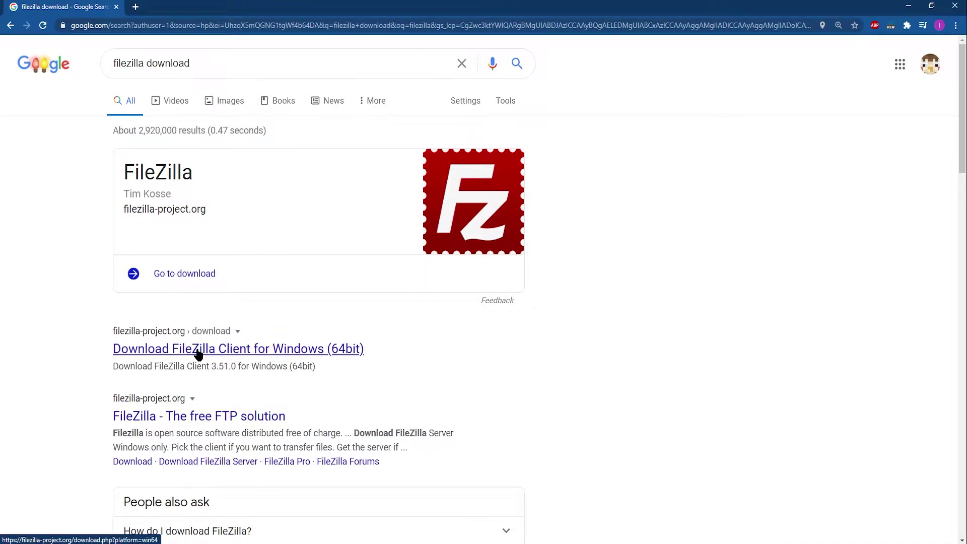
click(185, 283)
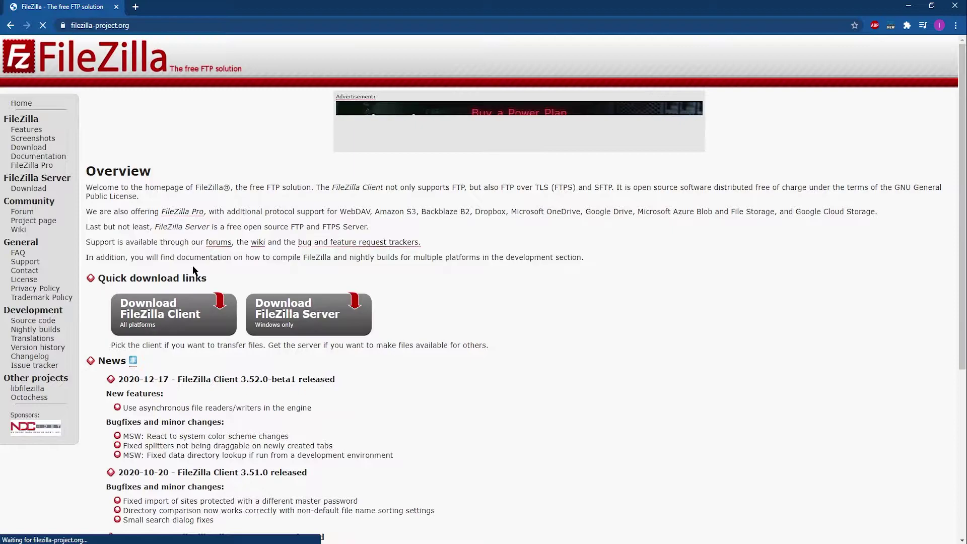
Download the plain FileZilla Client 3.52.0.5 edition for Windows and launch the installer.
scroll(194, 270, down, 1)
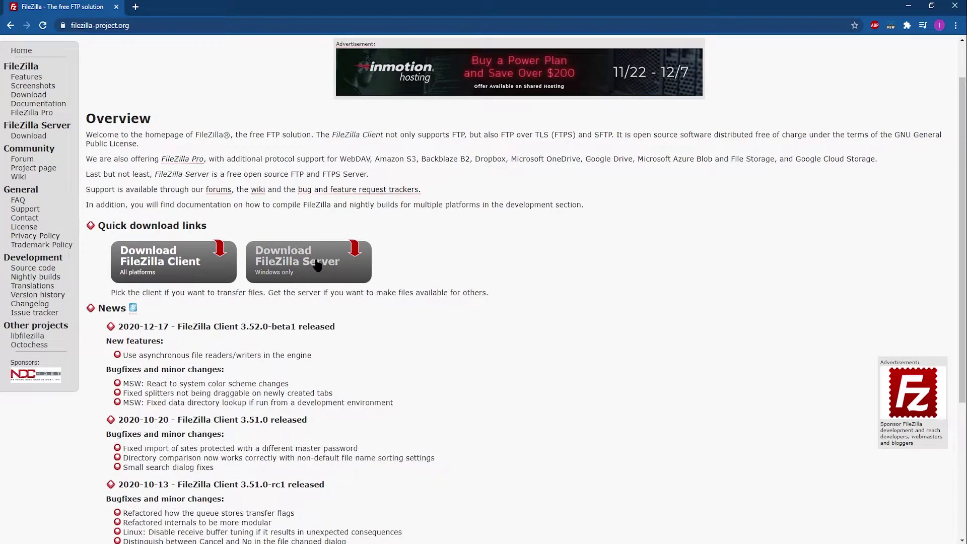
click(154, 267)
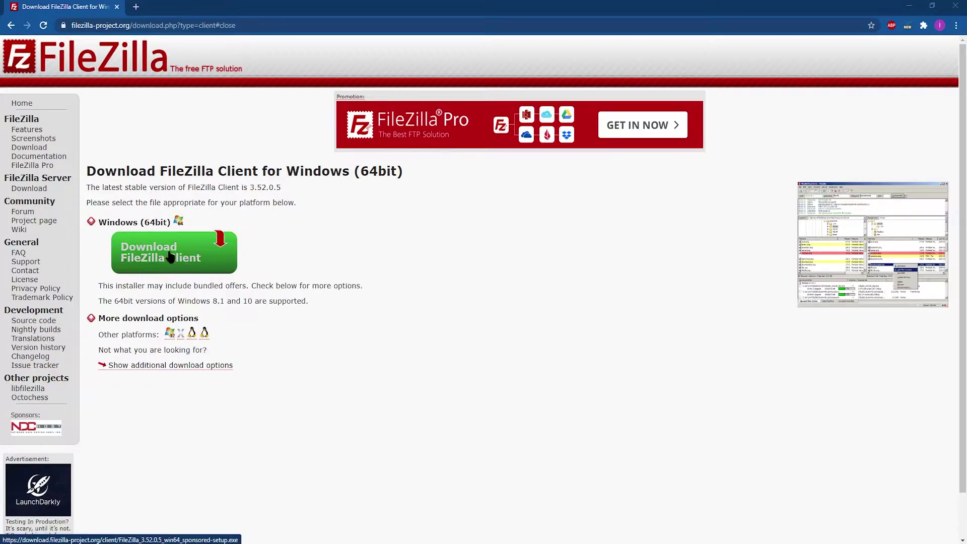
click(167, 253)
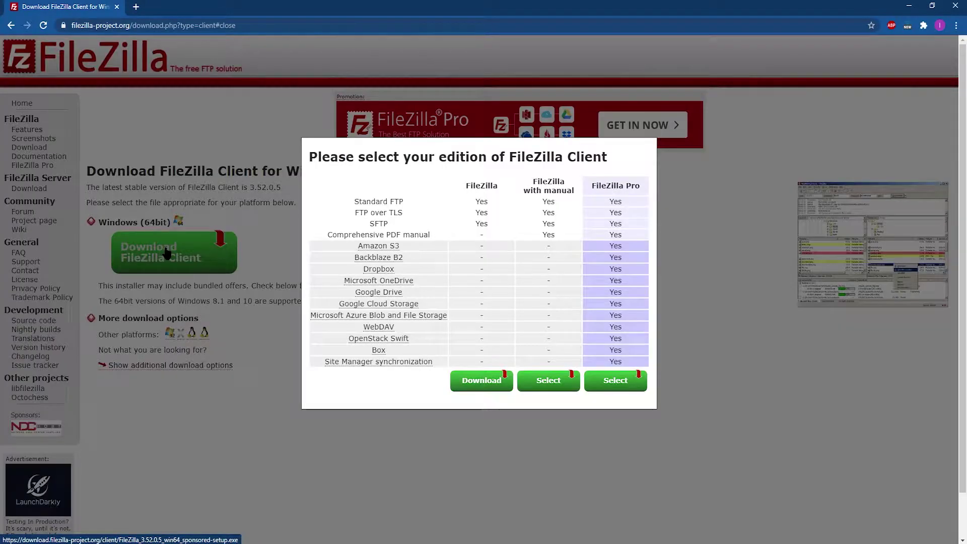
click(481, 383)
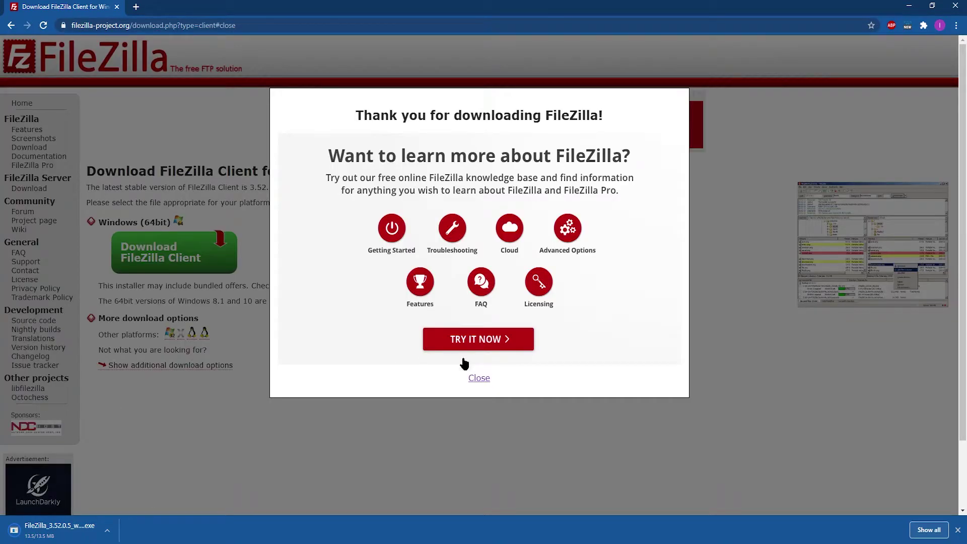
click(479, 379)
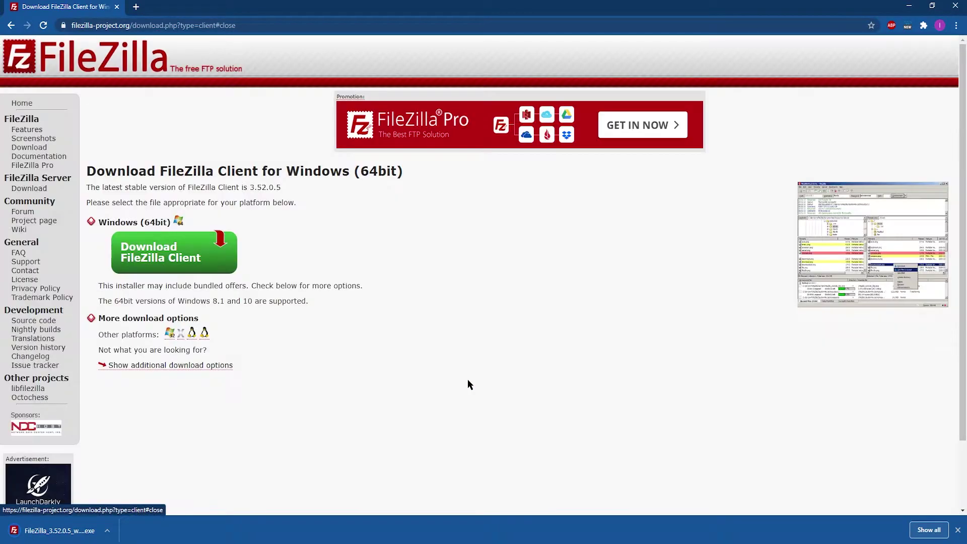
click(59, 531)
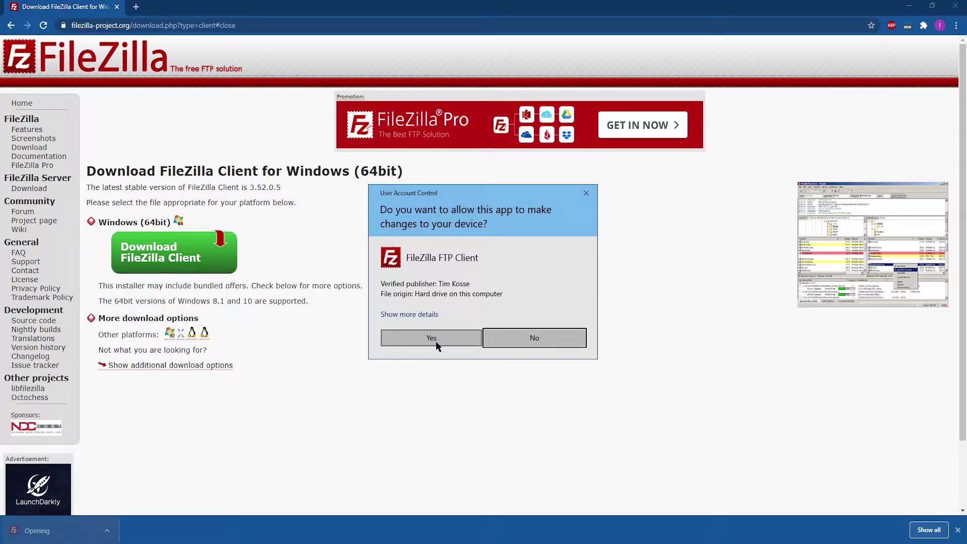
Allow the installer, accept the license, and install for all users without a desktop shortcut.
click(433, 340)
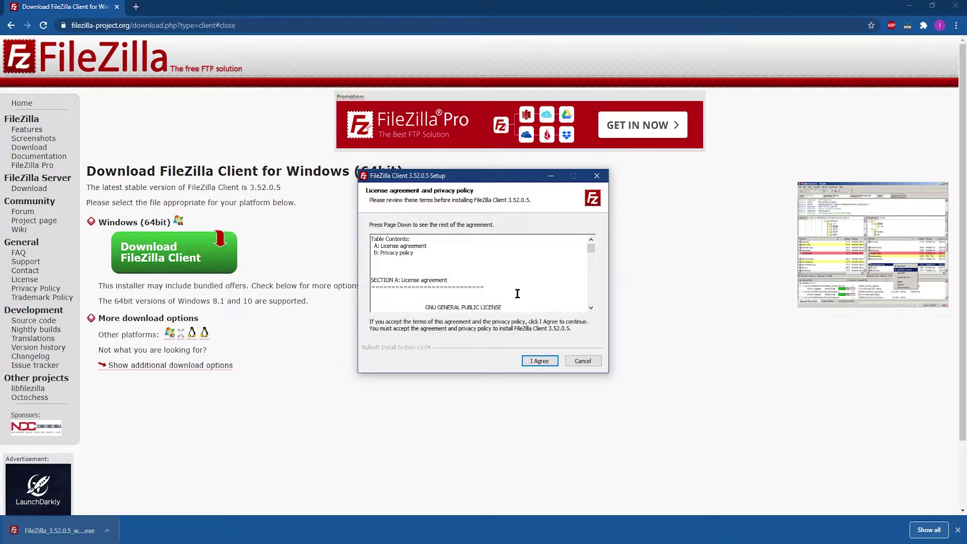
scroll(573, 268, down, 10)
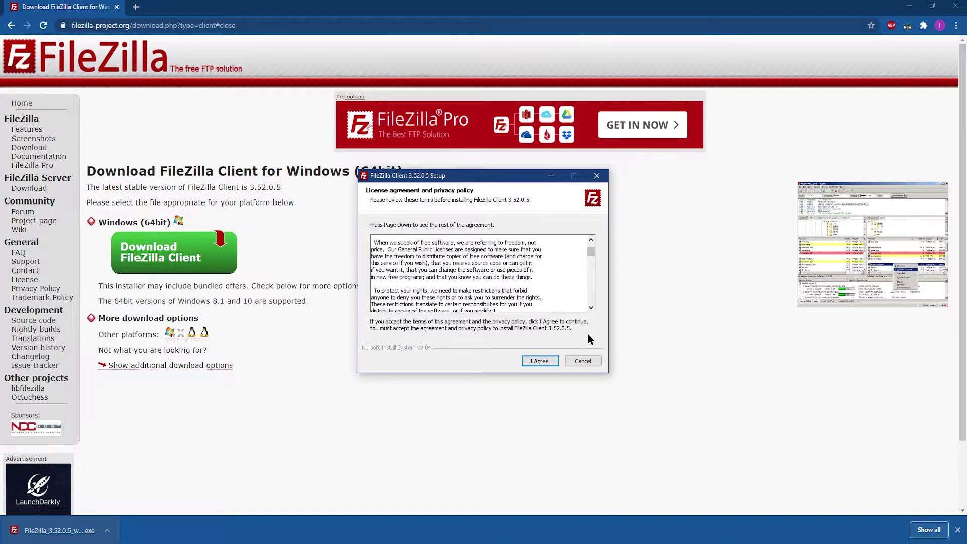
drag(591, 253, 549, 365)
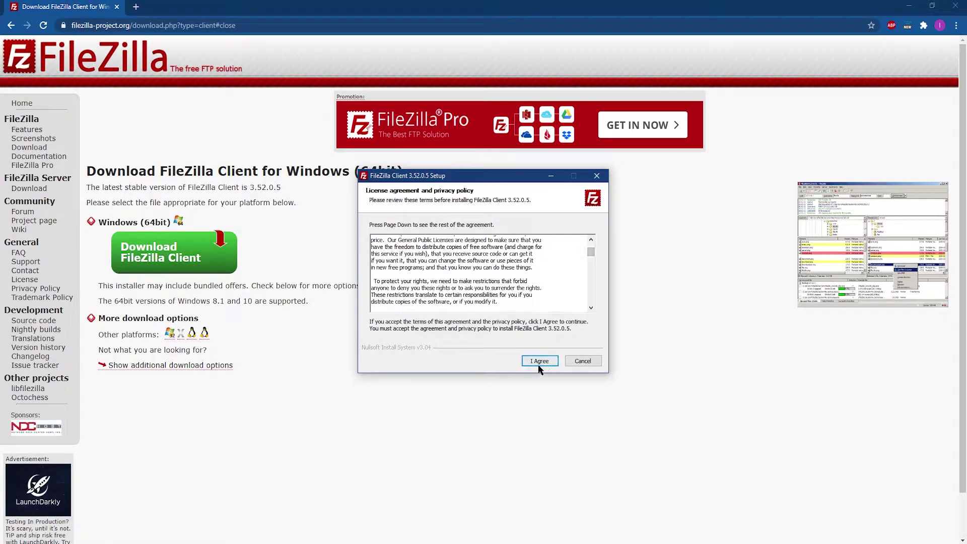
click(538, 367)
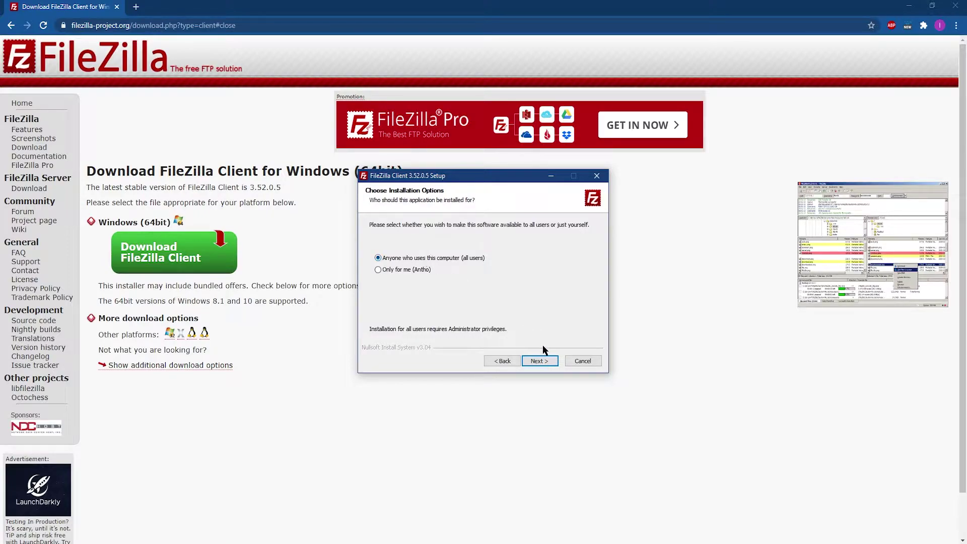
click(539, 362)
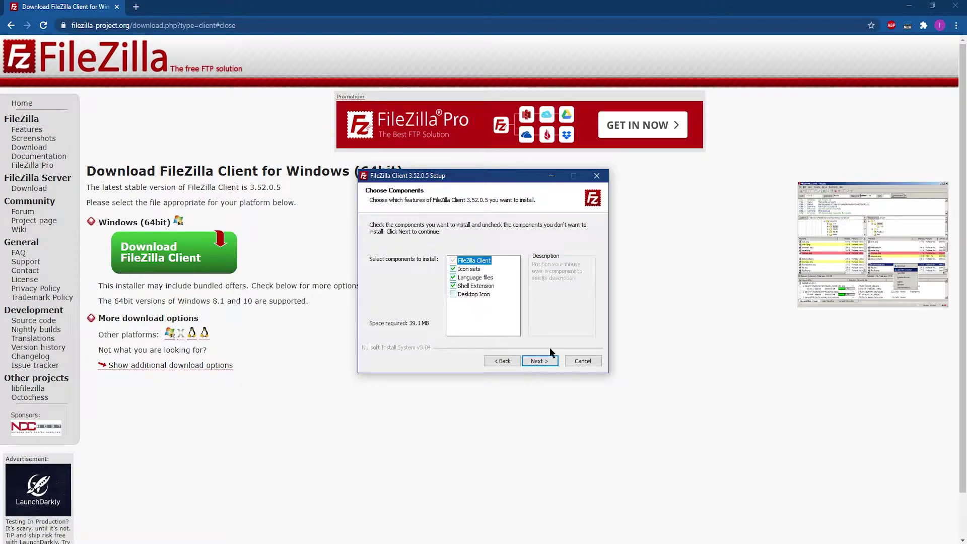
click(475, 294)
click(461, 296)
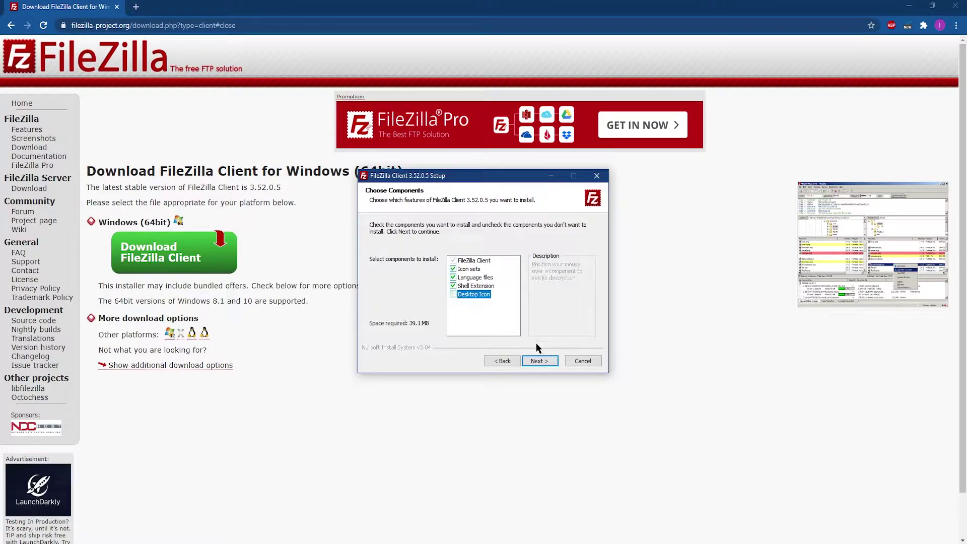
click(540, 362)
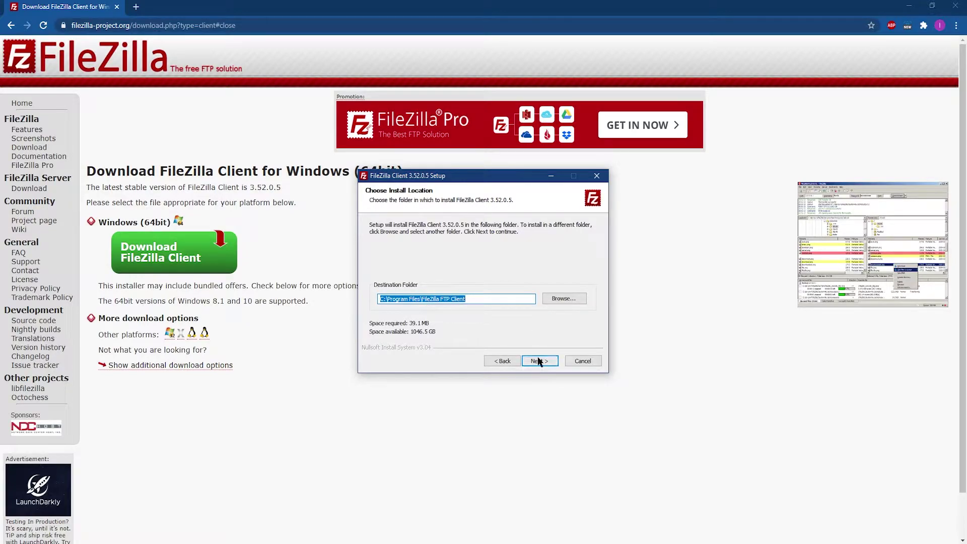
Keep the default folders, decline the McAfee and WinZip offers, then minimize FileZilla.
click(539, 361)
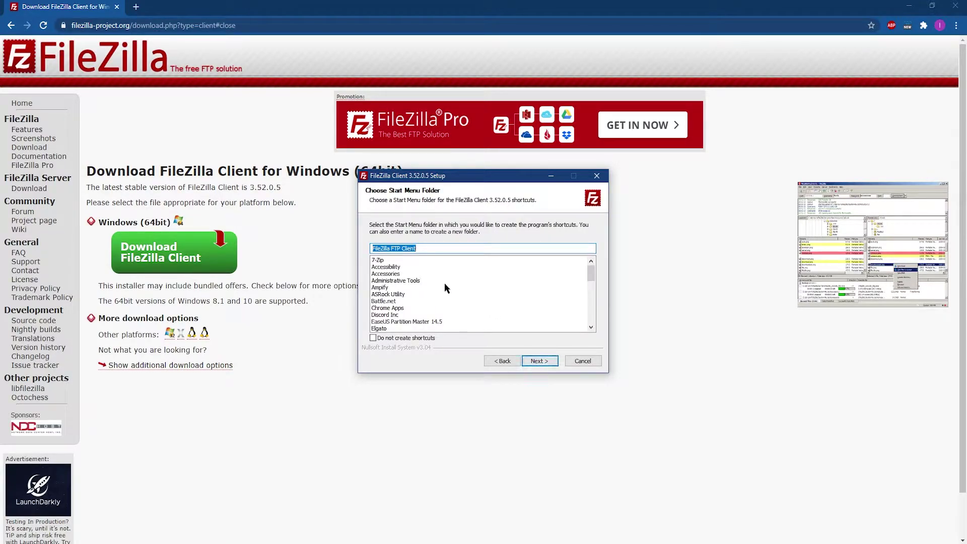
click(557, 362)
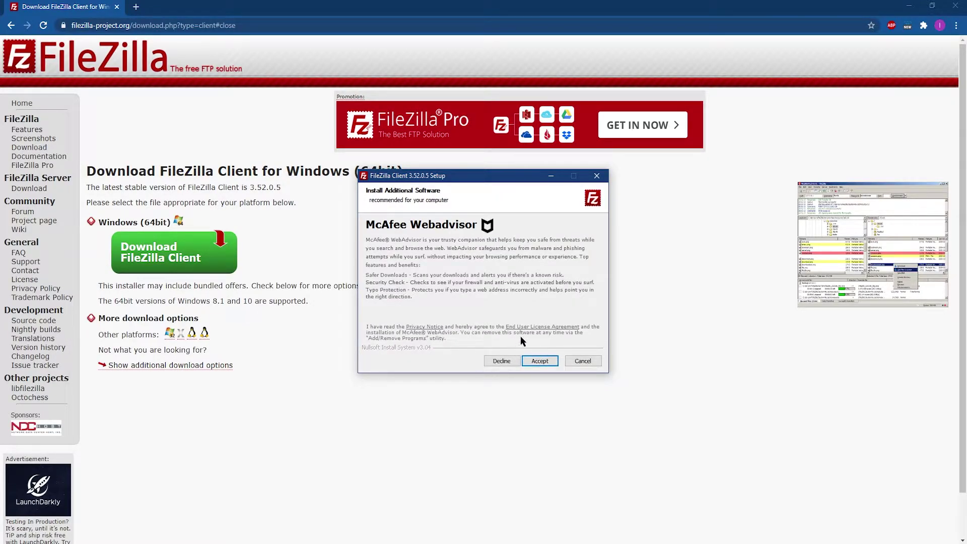
click(501, 362)
click(502, 361)
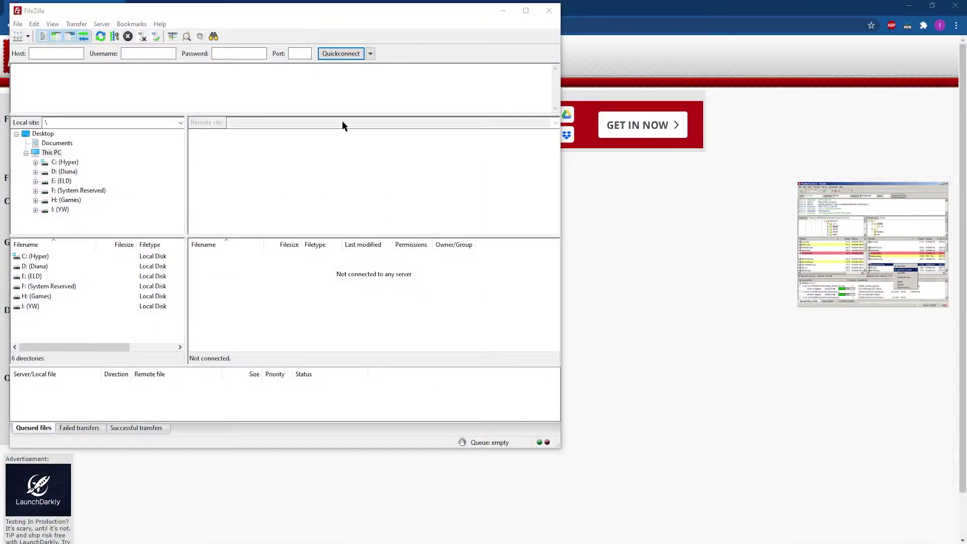
click(364, 20)
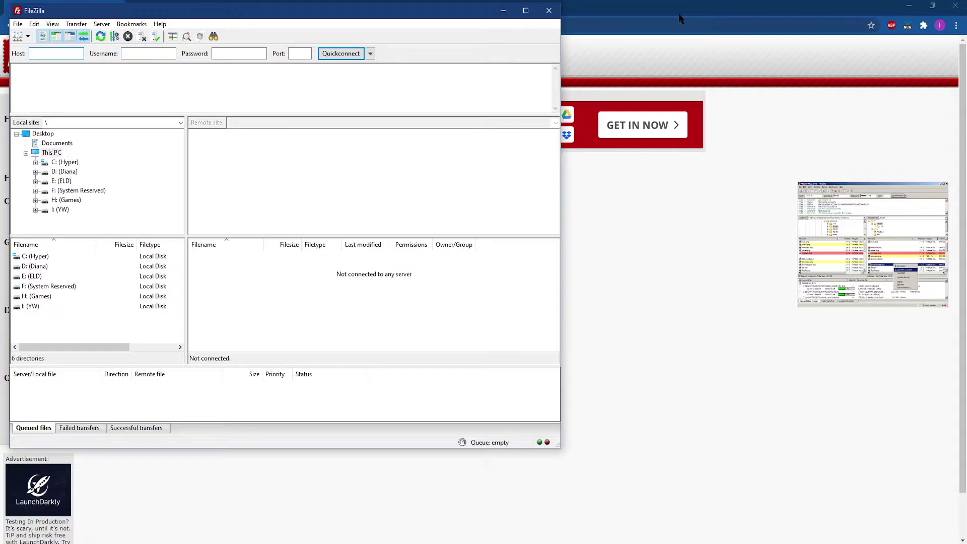
click(654, 14)
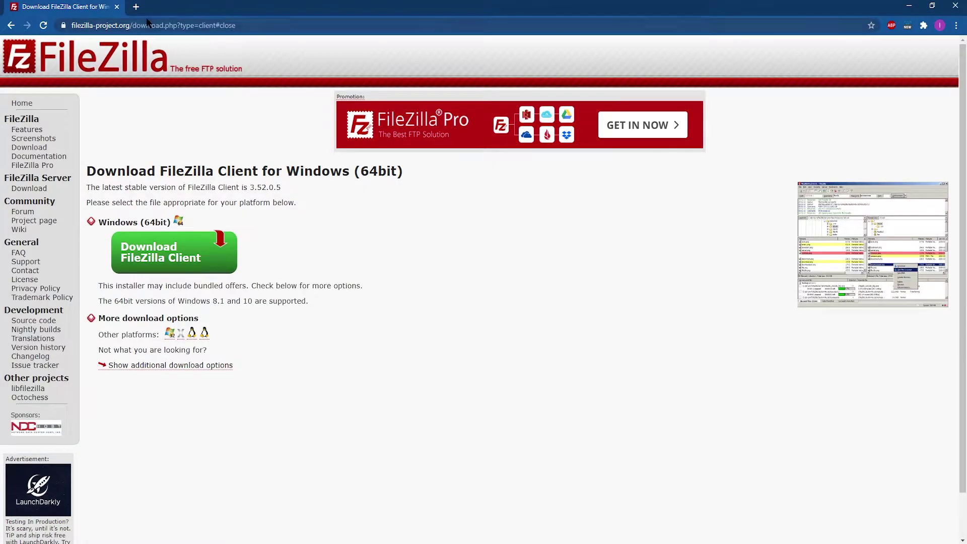
Log into the Apex Hosting panel and open ShaftBedrock's FTP File Access details.
click(135, 6)
click(557, 278)
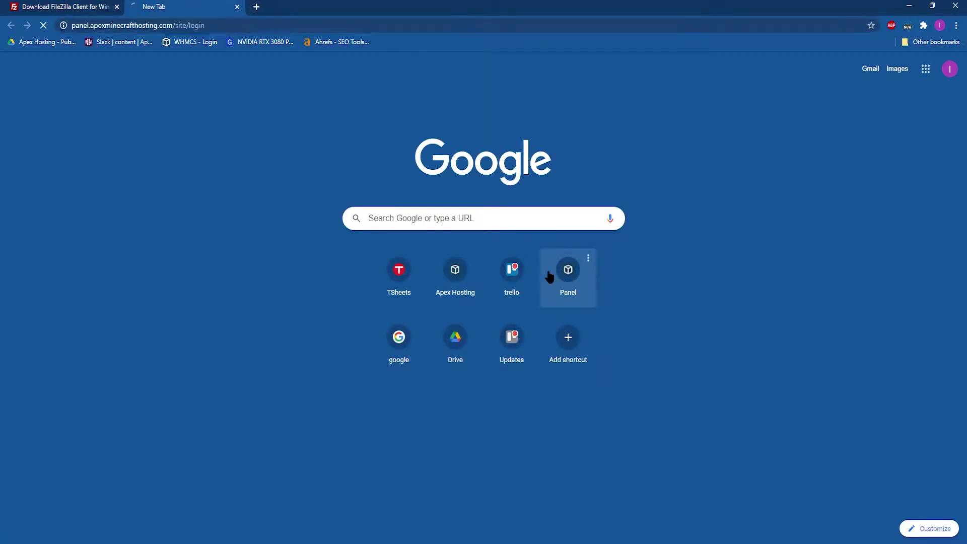
click(117, 7)
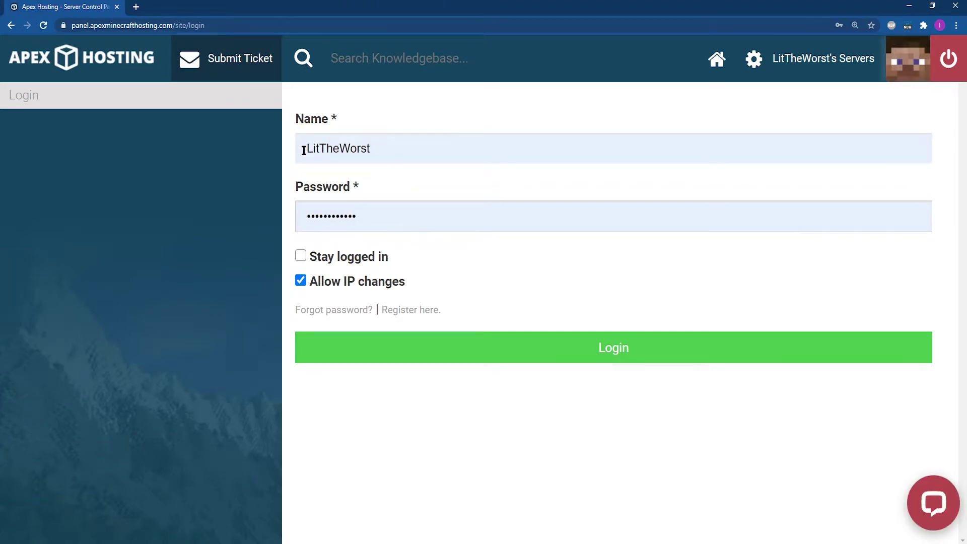
click(377, 345)
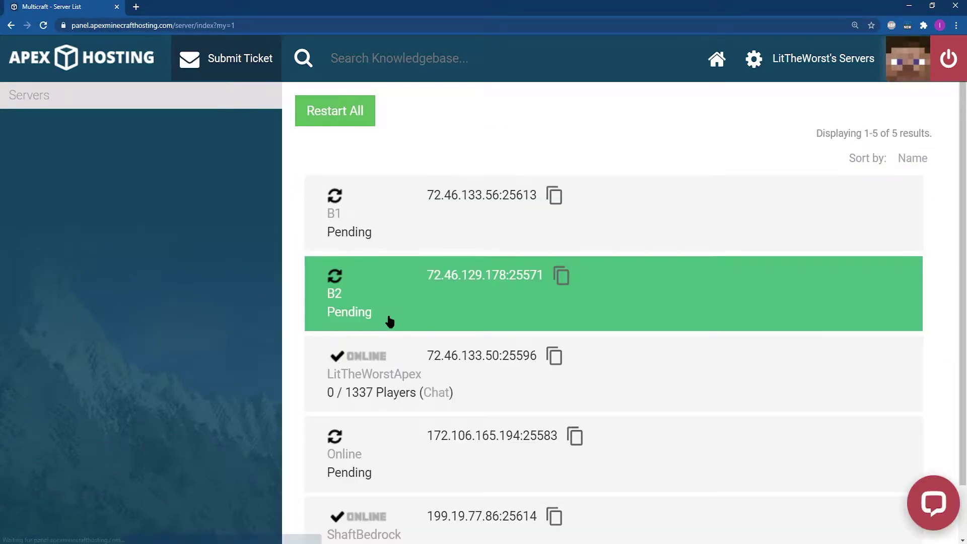
scroll(390, 319, down, 1)
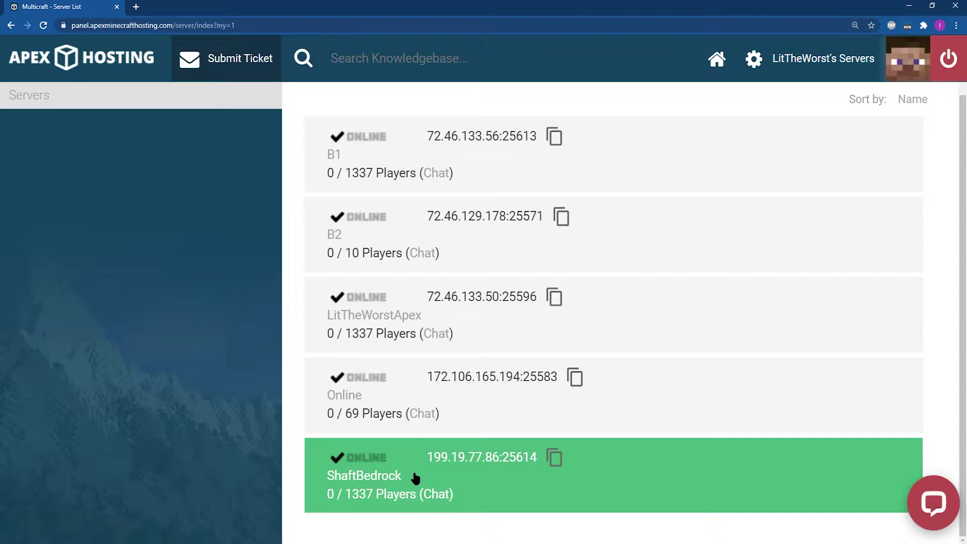
click(415, 477)
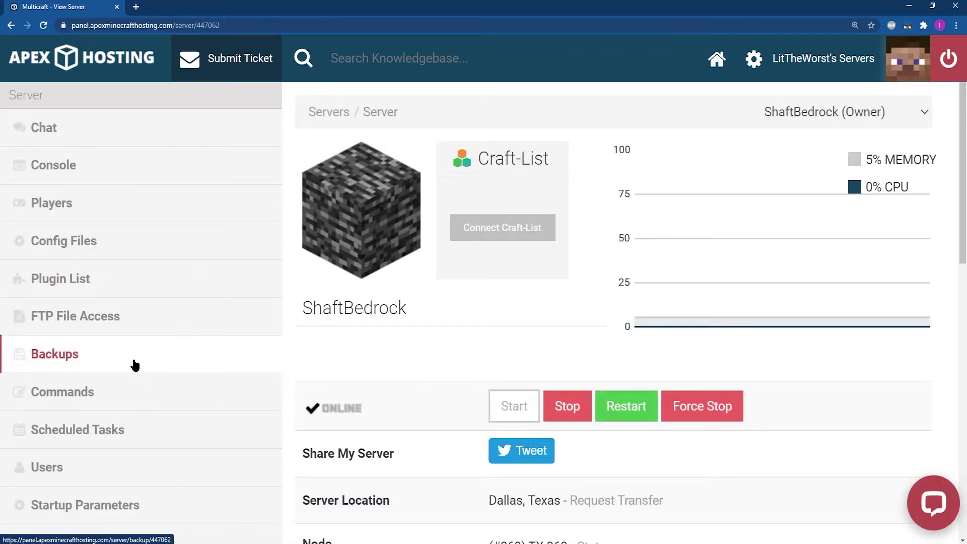
click(97, 328)
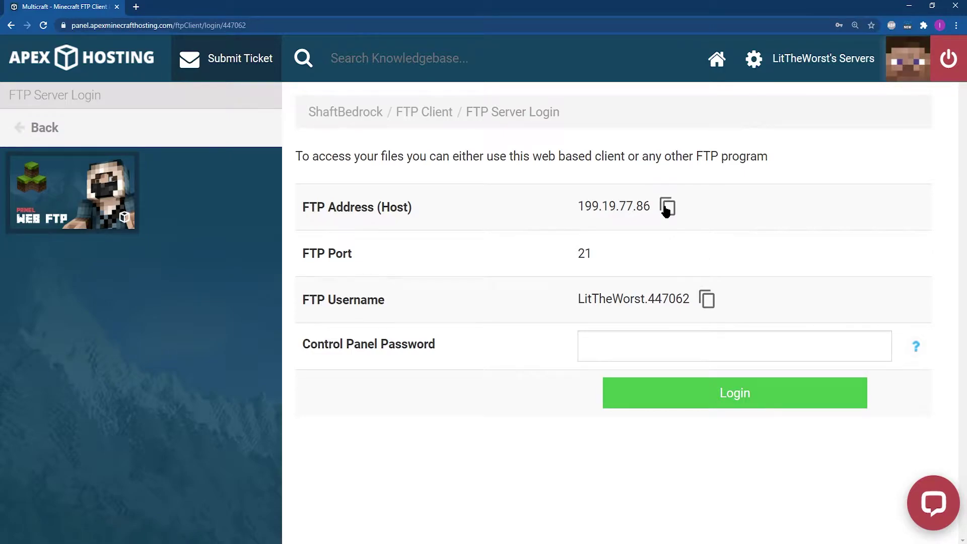
Copy the FTP host address from the panel into FileZilla's Host field.
drag(300, 212, 468, 218)
click(464, 221)
drag(302, 299, 433, 307)
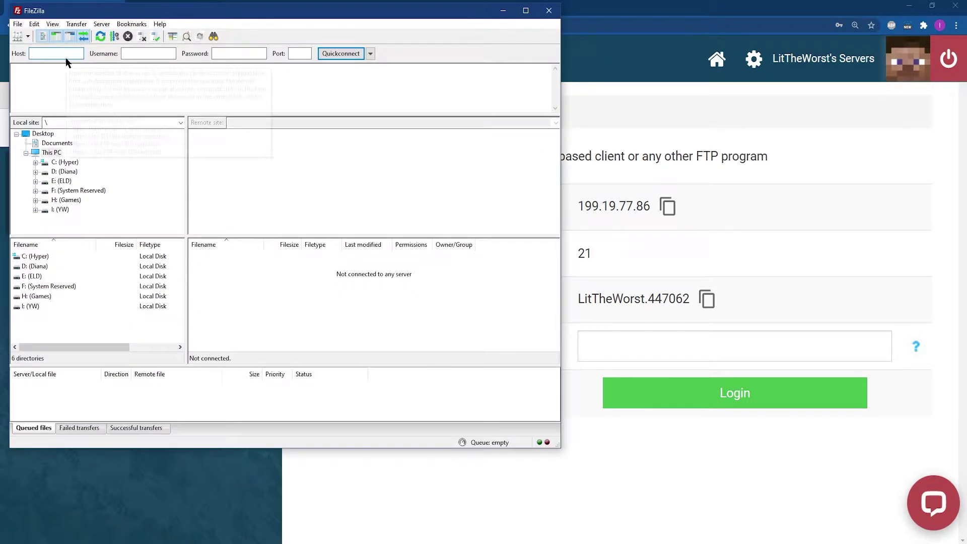
right_click(48, 56)
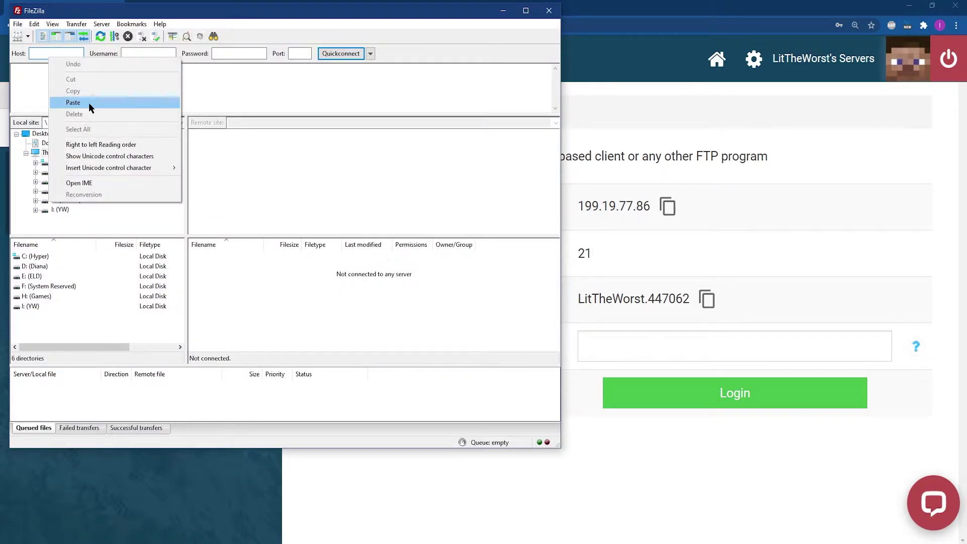
click(88, 102)
Paste the FTP username, enter the account password and port 21, and Quickconnect.
click(706, 301)
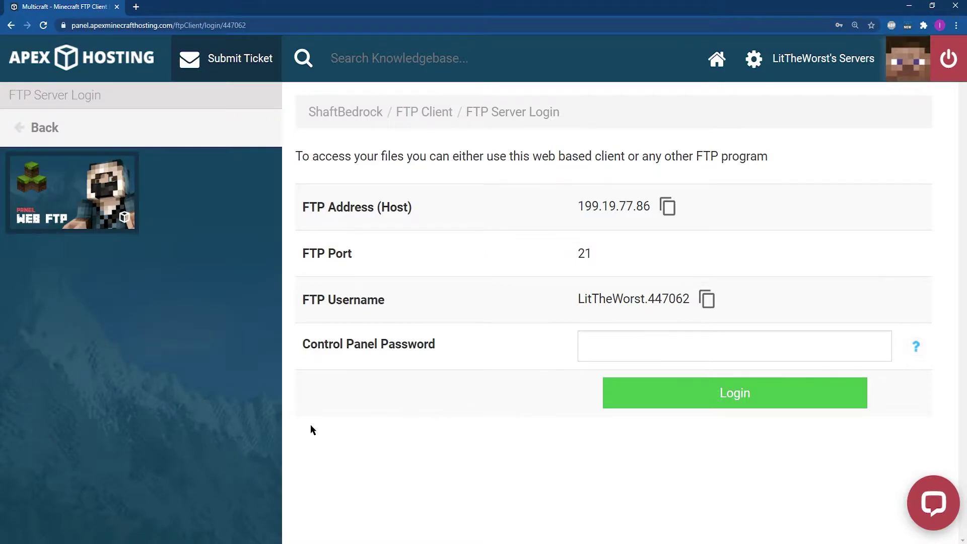
key(alt+Tab)
click(148, 54)
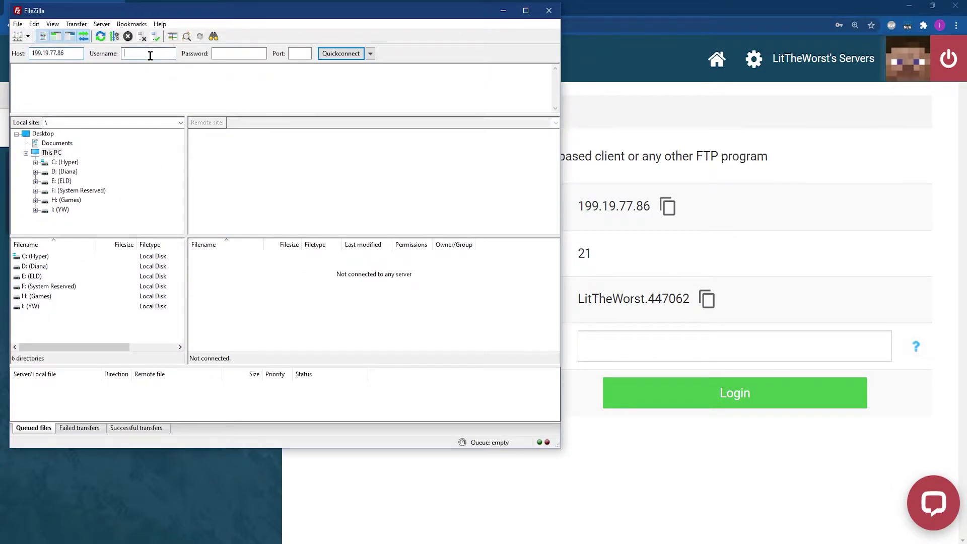
right_click(148, 54)
click(193, 101)
text(2)
click(244, 54)
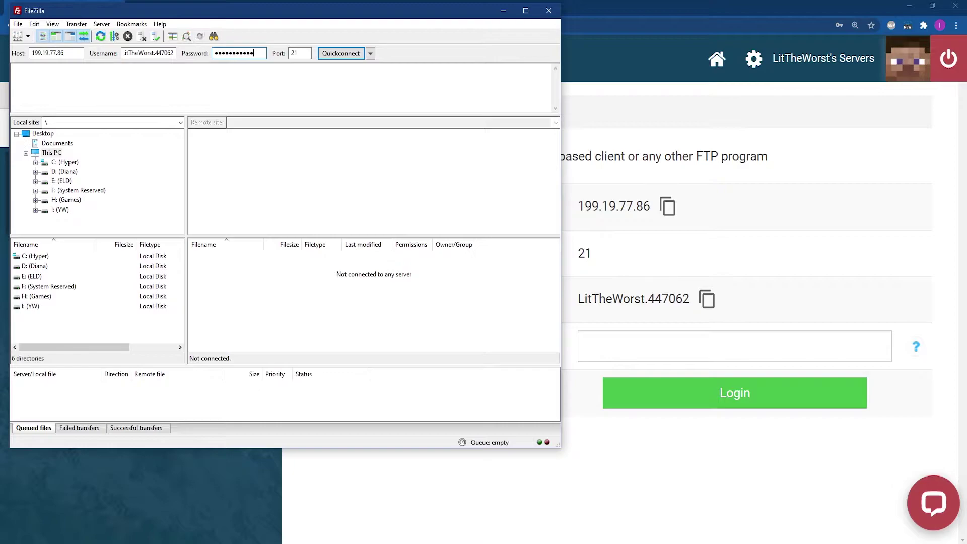
click(350, 52)
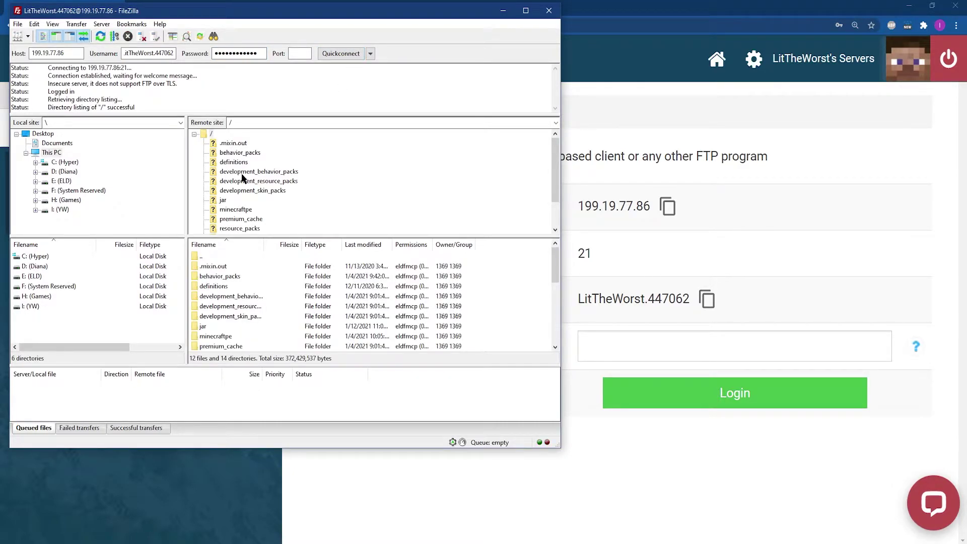
Expand the remote worlds folder and view the Shaft and Test world subfolders.
scroll(242, 178, down, 2)
scroll(258, 174, up, 2)
scroll(259, 176, down, 2)
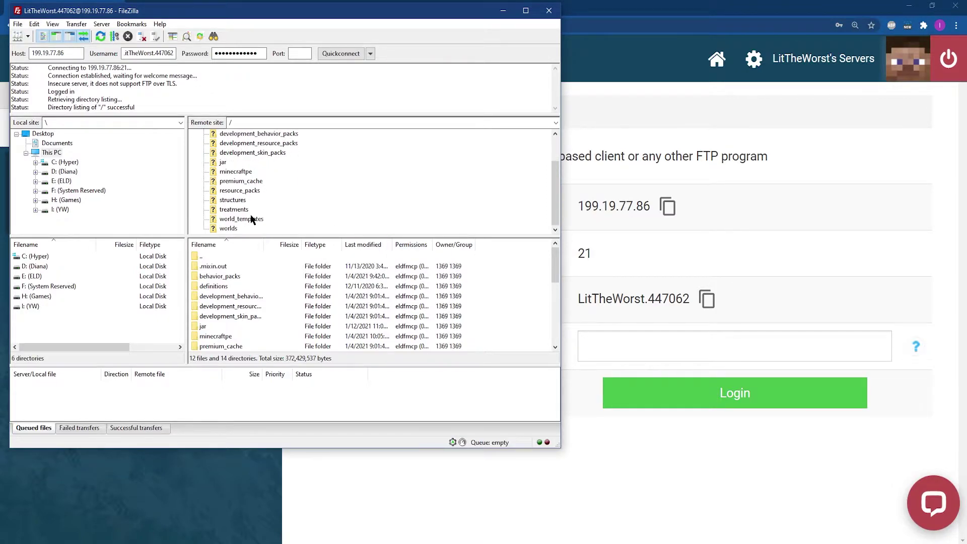
click(228, 229)
double_click(230, 229)
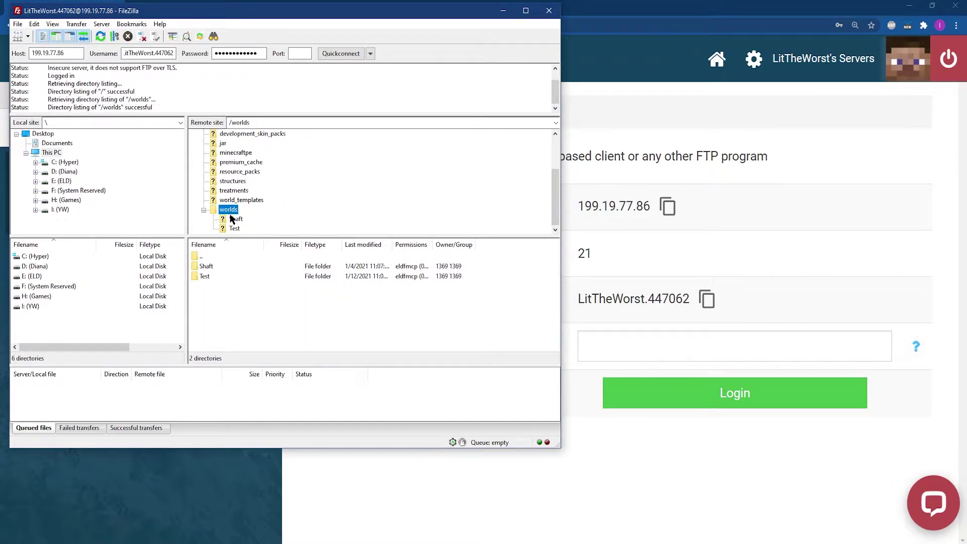
click(237, 219)
click(232, 229)
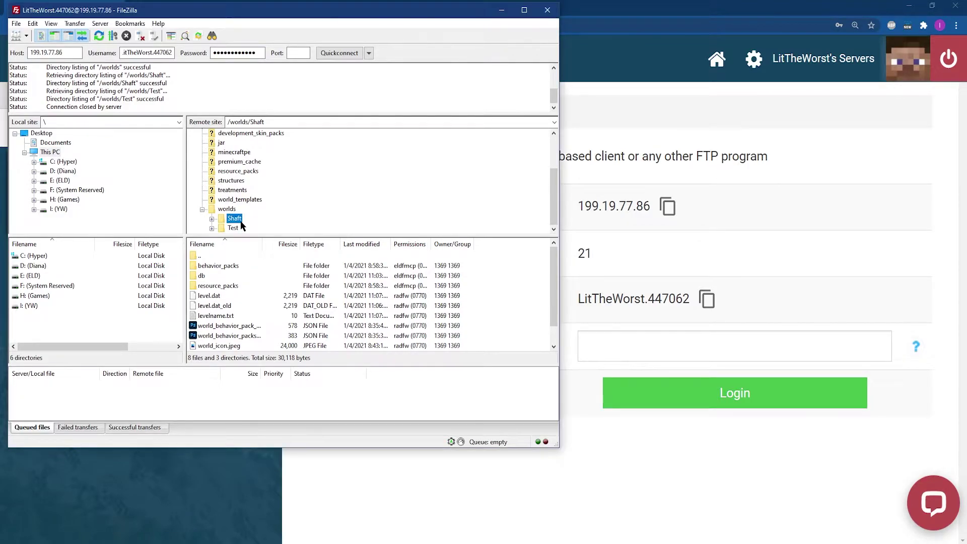
Reselect /worlds/Test and confirm on the panel's server page that Test is the active World.
click(234, 228)
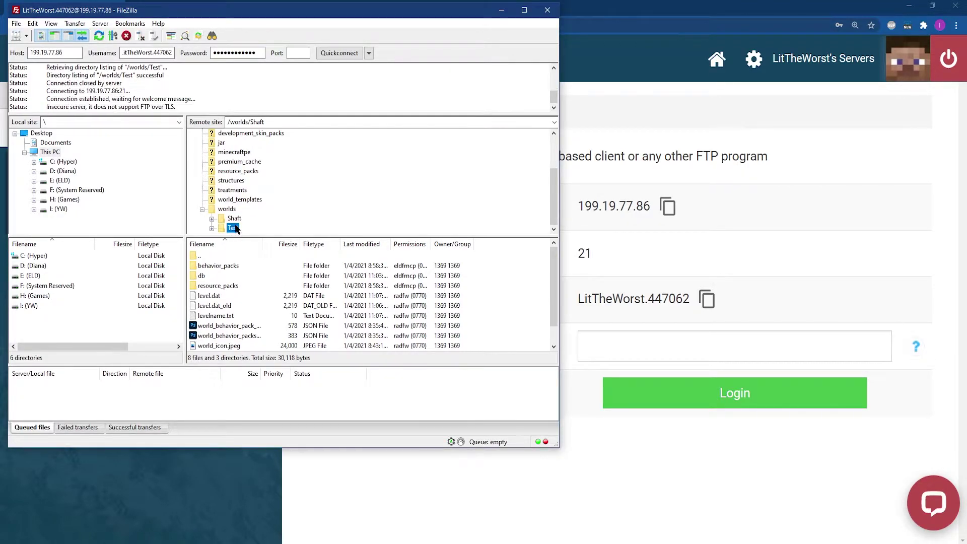
click(863, 217)
click(343, 111)
scroll(484, 281, down, 10)
scroll(484, 281, down, 2)
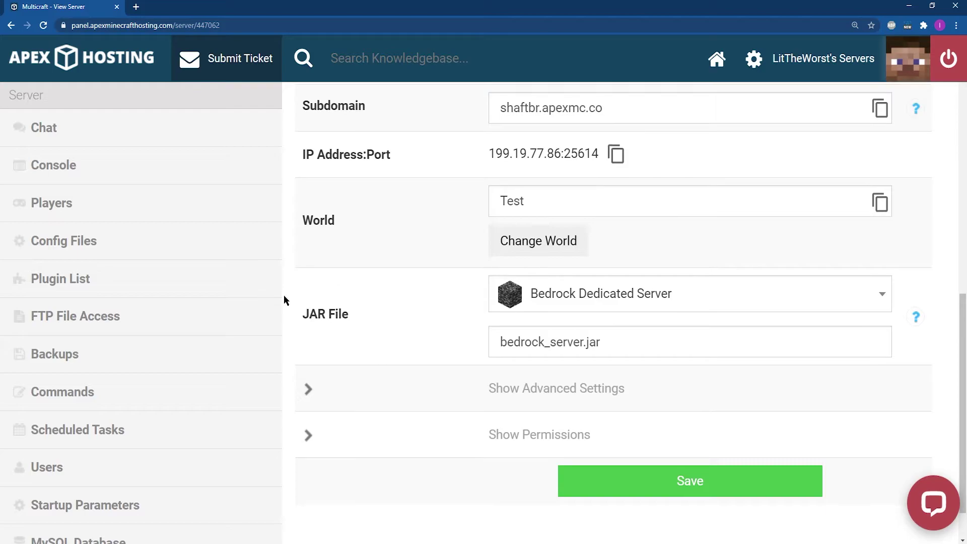
double_click(304, 225)
click(302, 216)
click(252, 542)
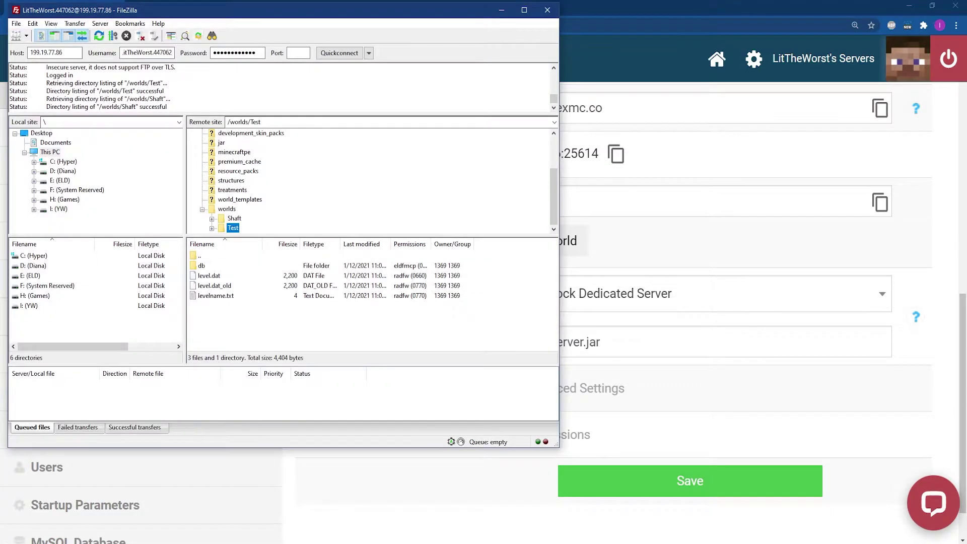
click(916, 5)
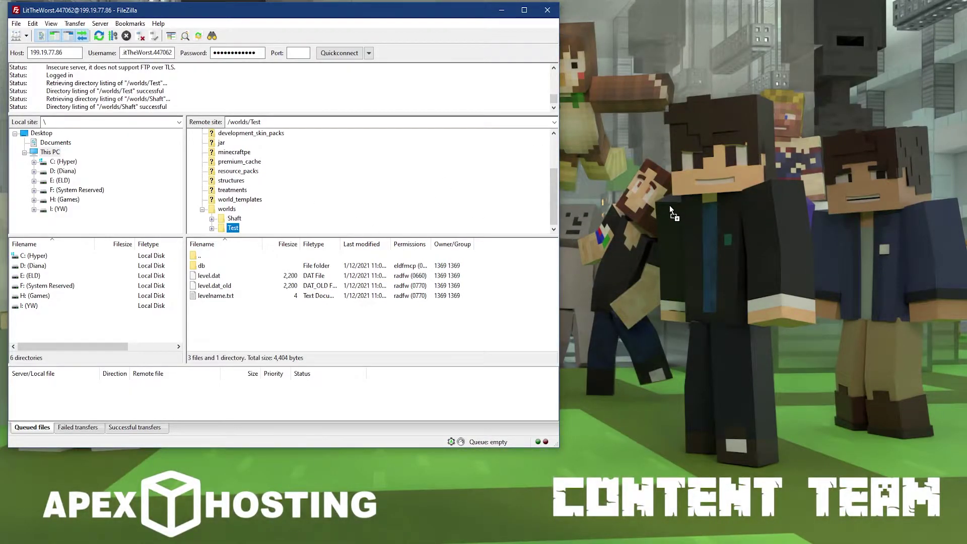
Drag the remote Test world folder onto the desktop, then reposition and select the laneycraft folder.
drag(693, 203, 693, 205)
drag(723, 203, 724, 205)
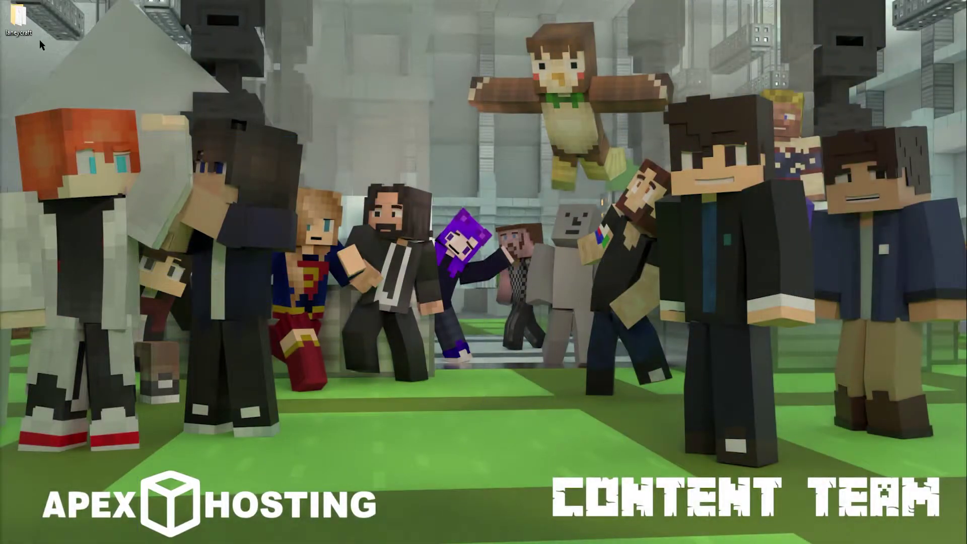
drag(301, 187, 456, 144)
drag(500, 84, 338, 184)
key(super)
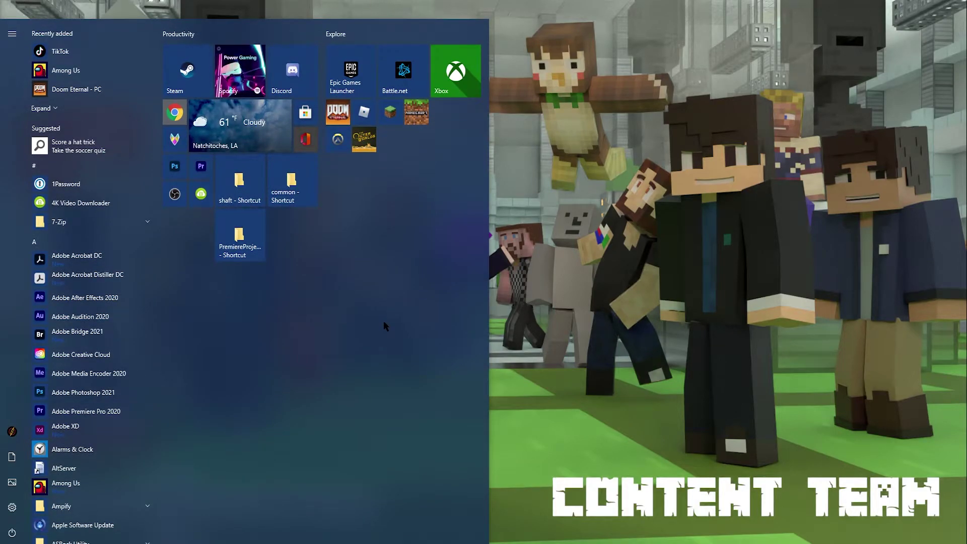
Search %appdata% from the Start menu to open the AppData\Roaming folder in File Explorer.
text($a)
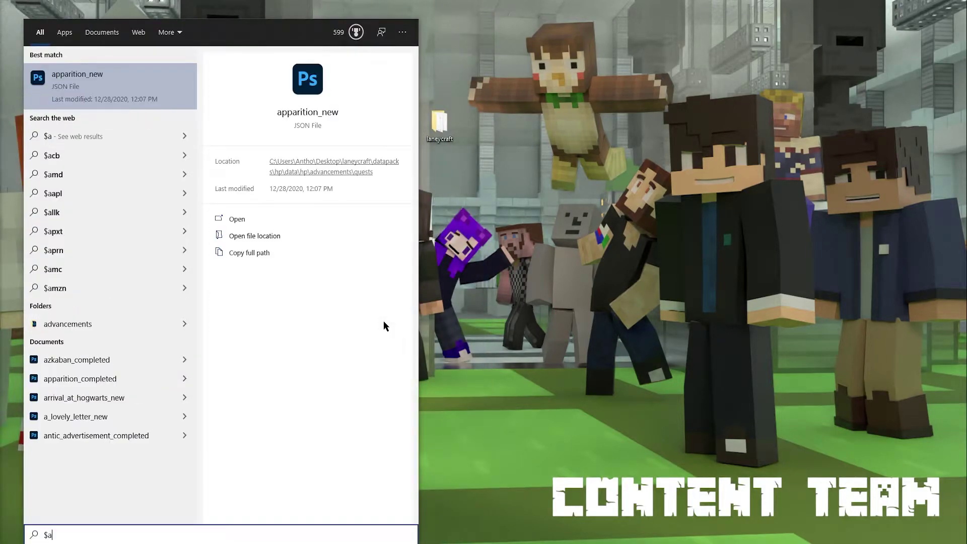
key(BackSpace)
key(BackSpace)
text(%appdata)
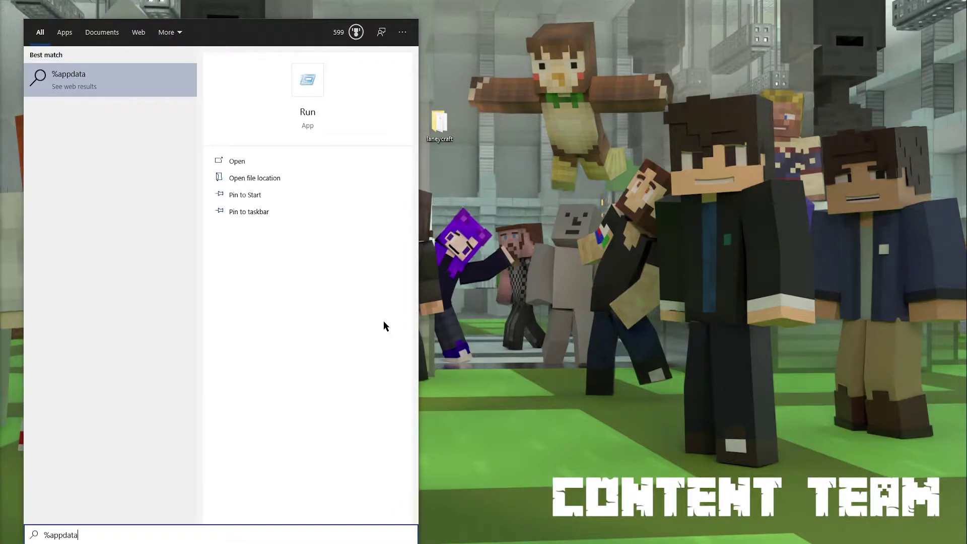
text(%)
key(Return)
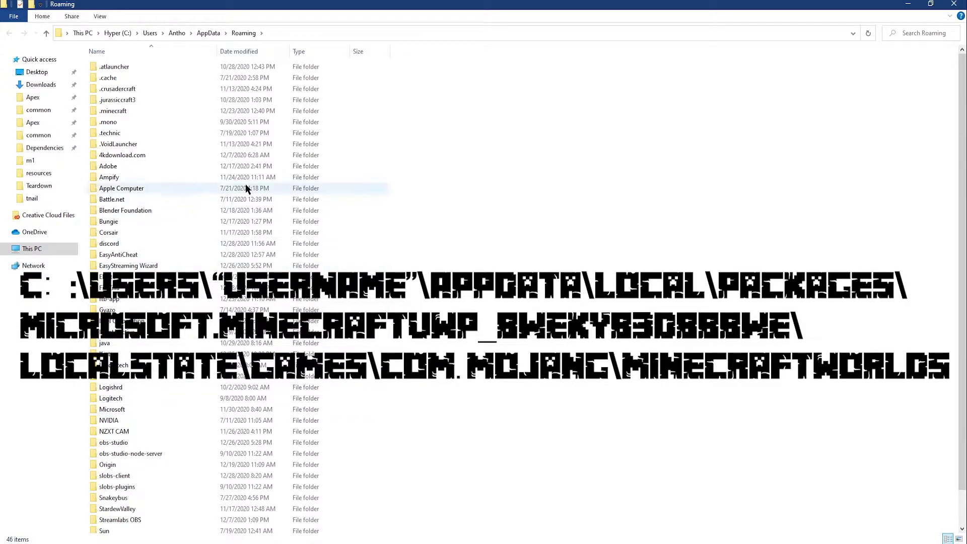
Go up to AppData and into Local > Packages.
click(207, 34)
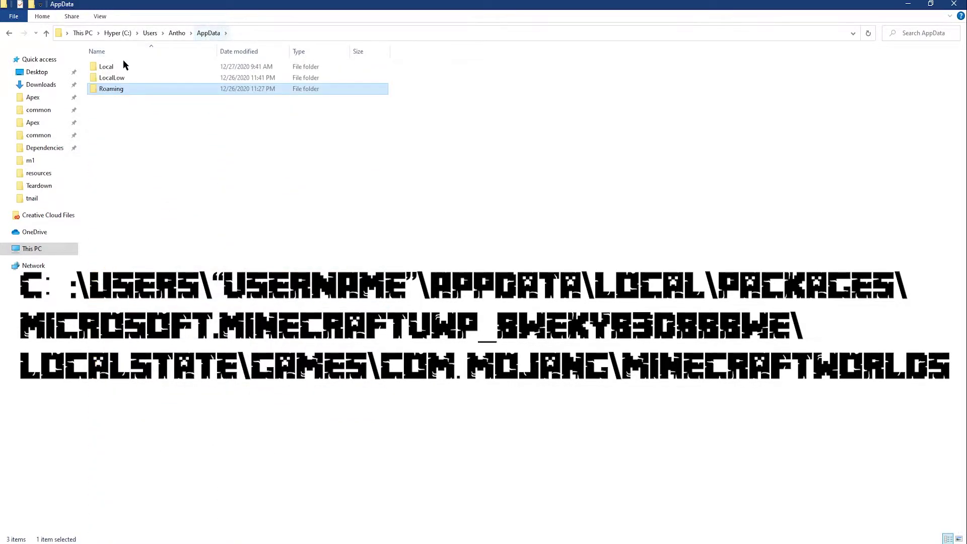
click(5, 60)
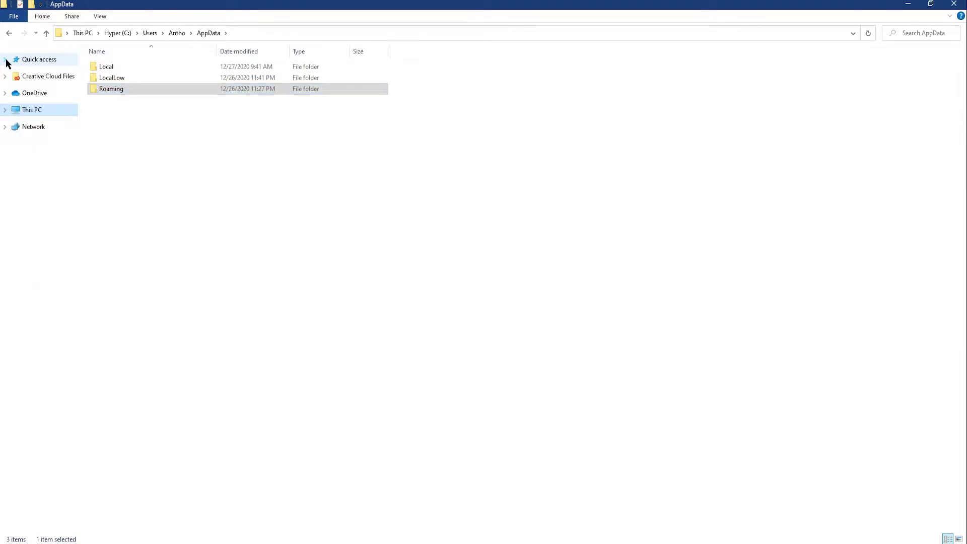
double_click(120, 67)
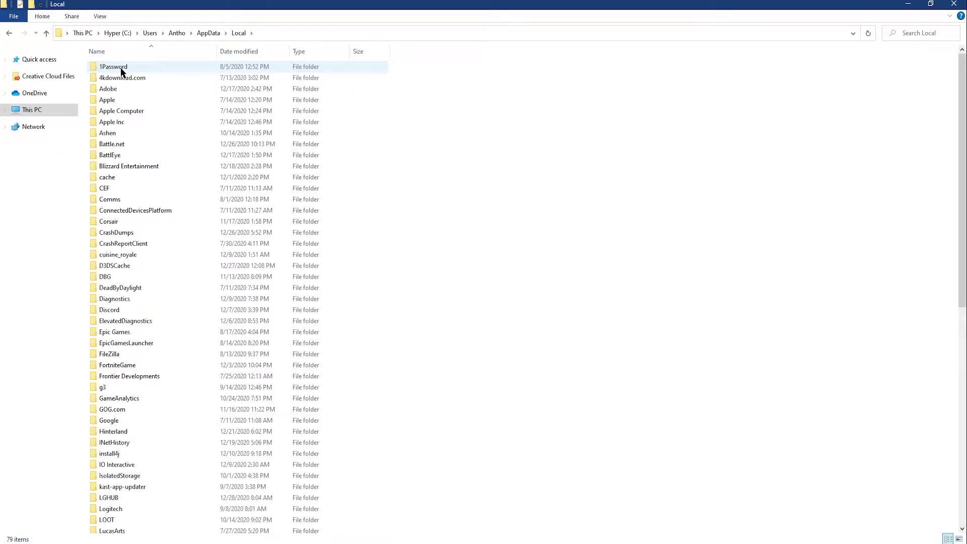
scroll(206, 393, down, 4)
scroll(206, 391, down, 4)
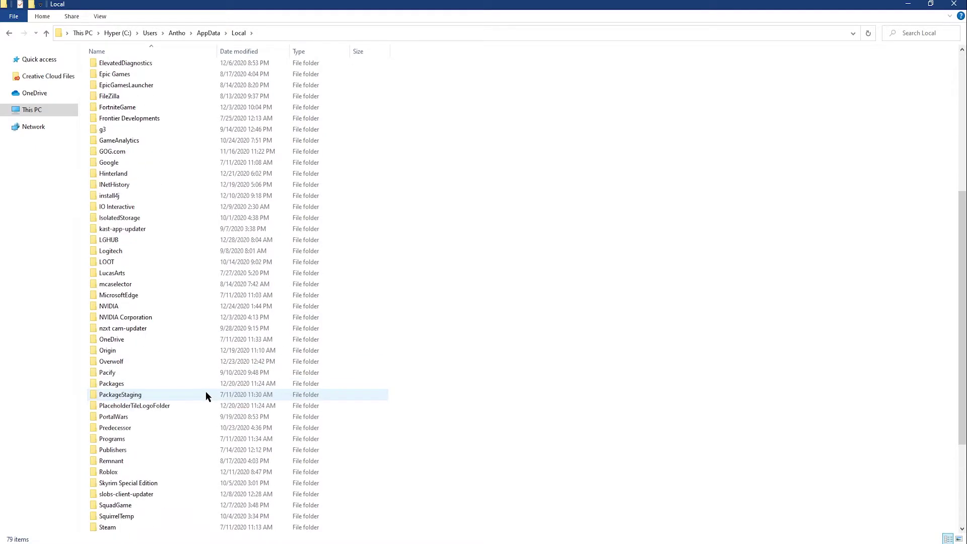
double_click(119, 386)
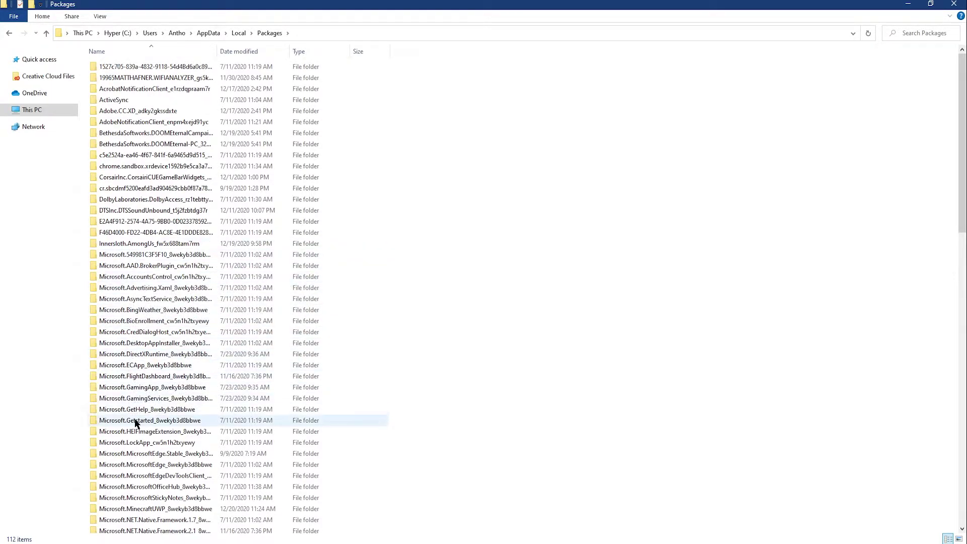
Open Microsoft.MinecraftUWP > LocalState > games > com.mojang > minecraftWorlds.
click(162, 508)
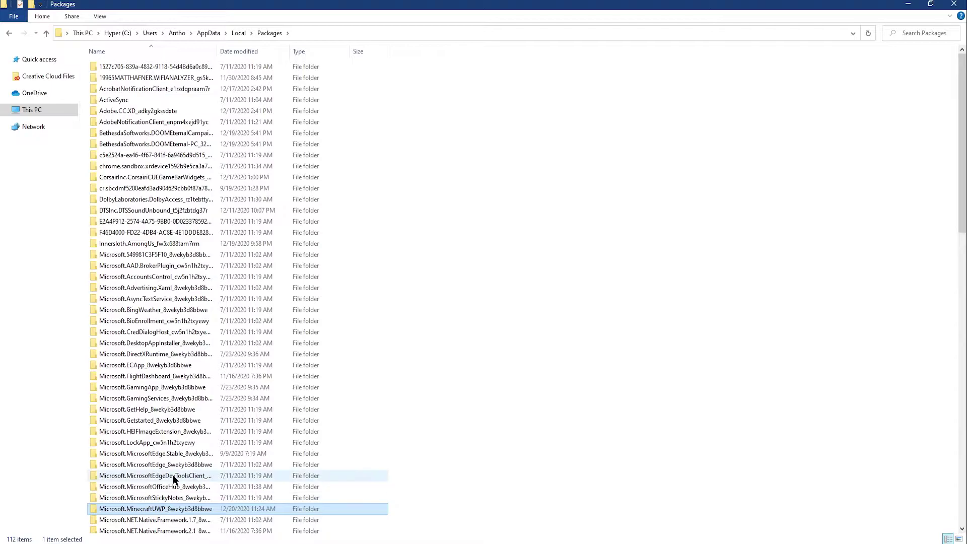
scroll(174, 473, down, 3)
scroll(178, 463, down, 4)
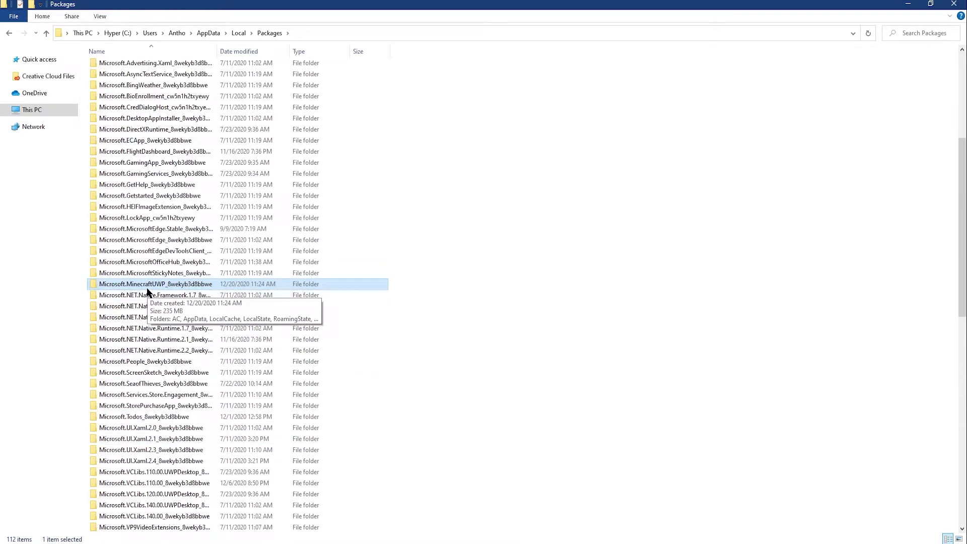
double_click(147, 287)
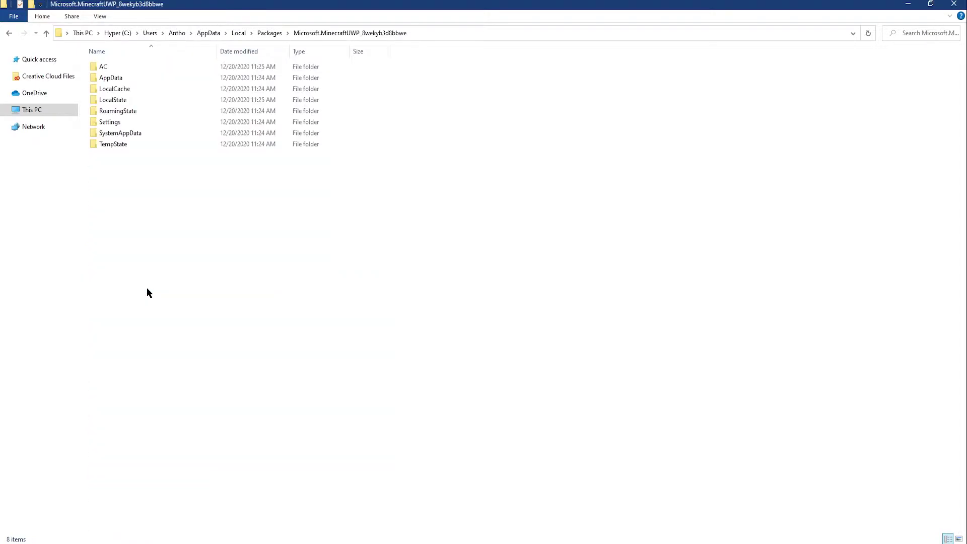
click(109, 99)
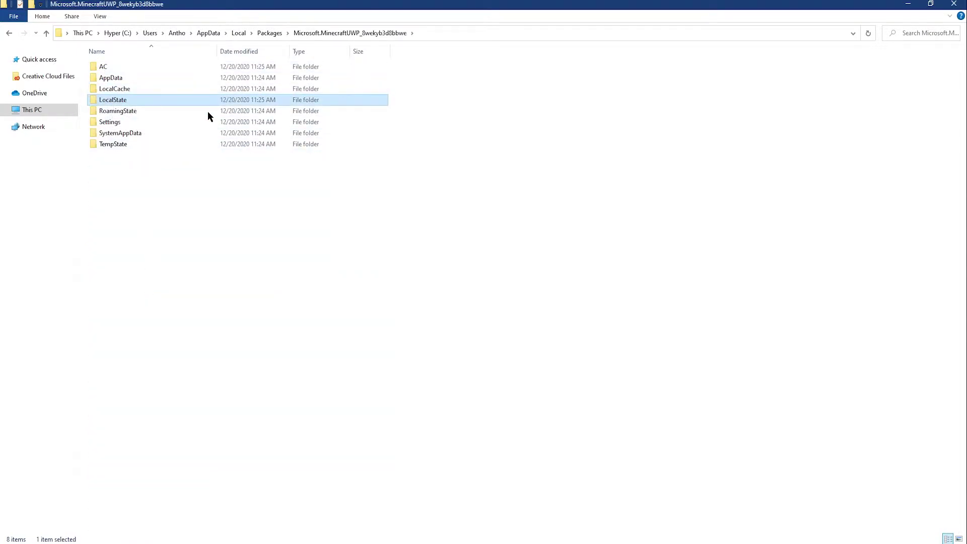
double_click(132, 98)
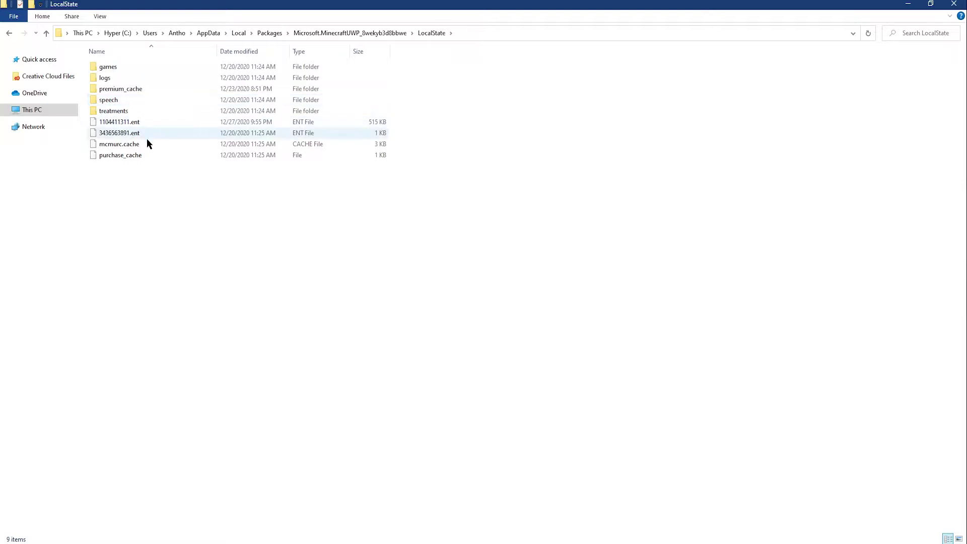
double_click(117, 67)
click(100, 70)
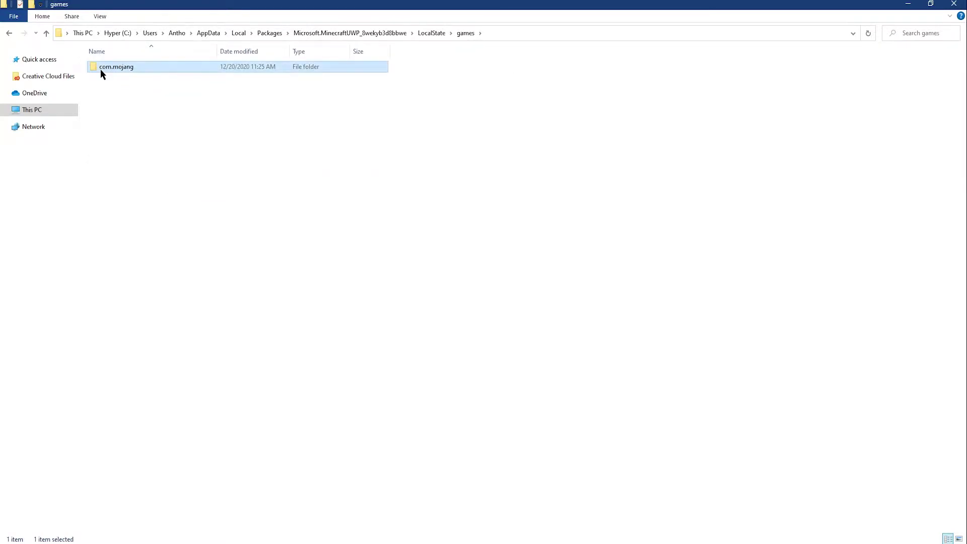
double_click(109, 71)
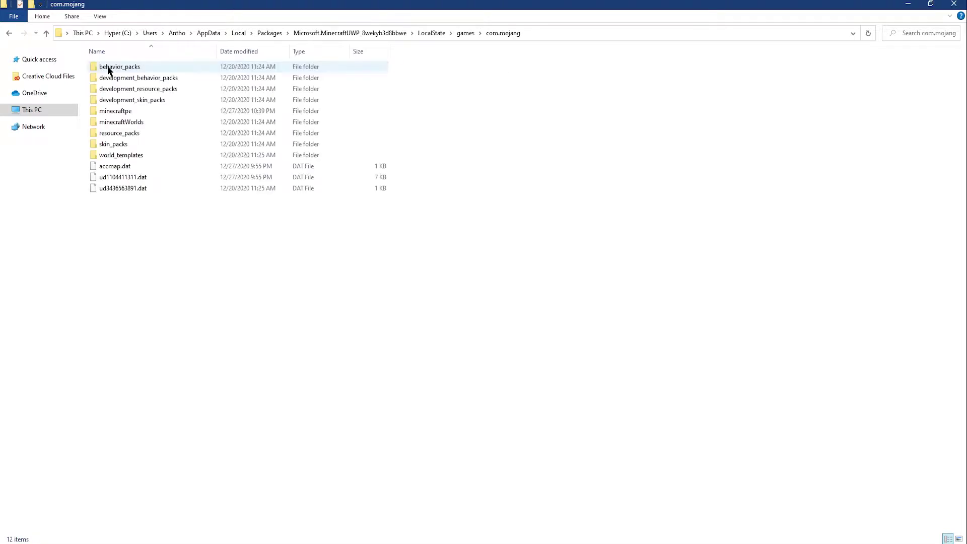
double_click(139, 123)
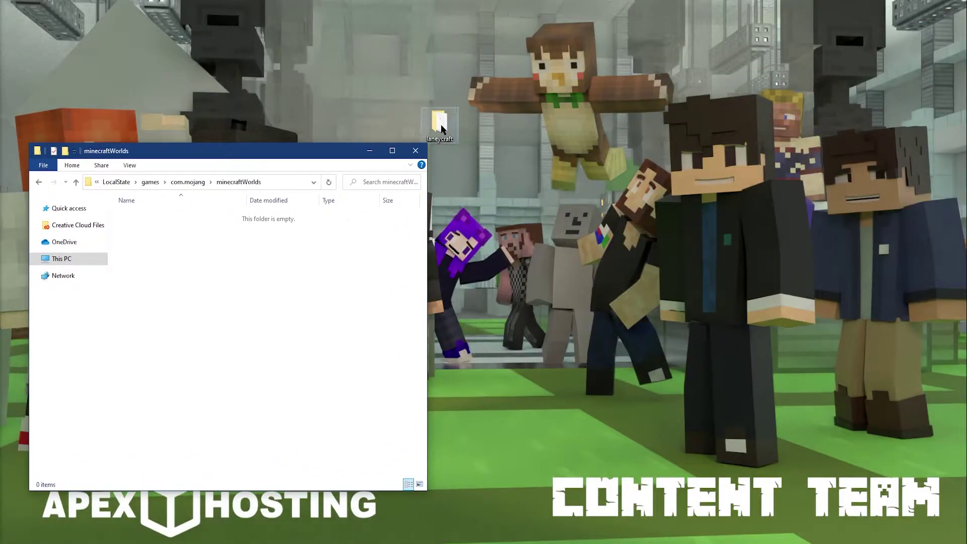
Move the laneycraft world folder from the desktop into minecraftWorlds, then launch Minecraft.
drag(440, 125, 271, 282)
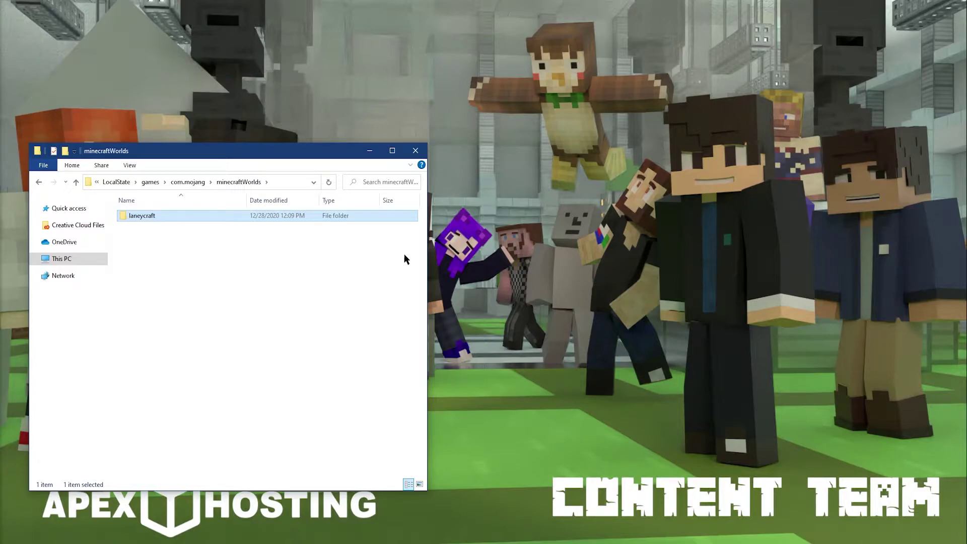
key(super)
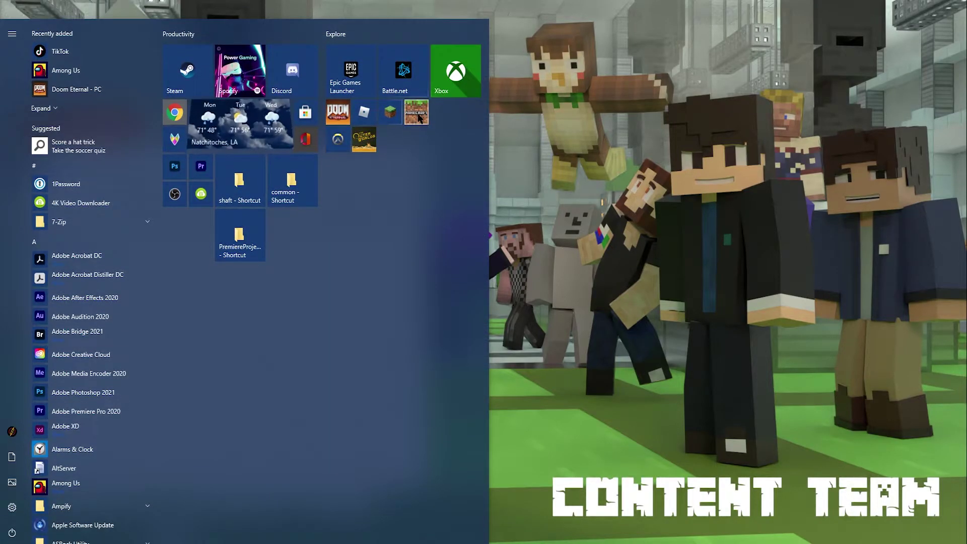
click(419, 117)
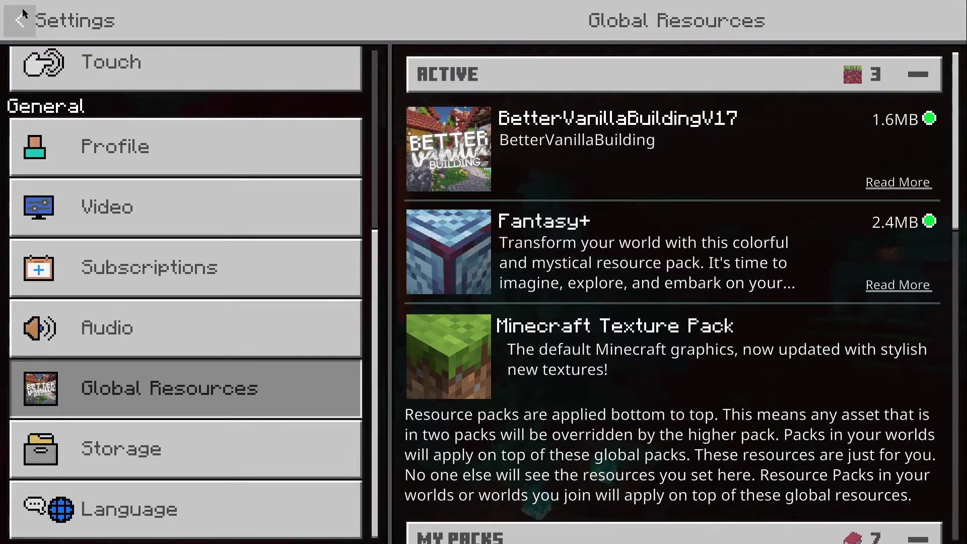
Exit Global Resources settings to the Minecraft title screen and hide the menu UI with F1.
click(20, 20)
key(F1)
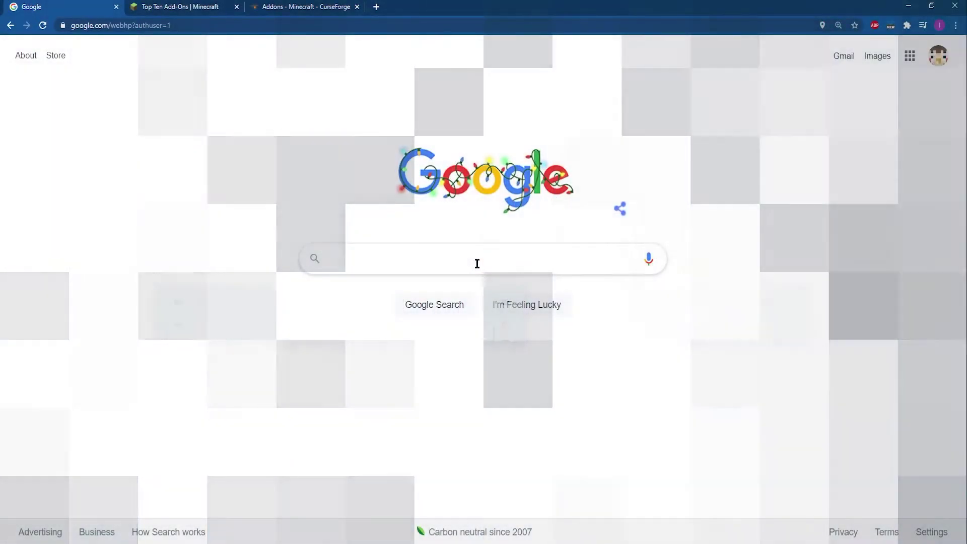
Google 'best minecraft bedrock behavior packs' using the autocomplete suggestion.
click(477, 262)
text(be)
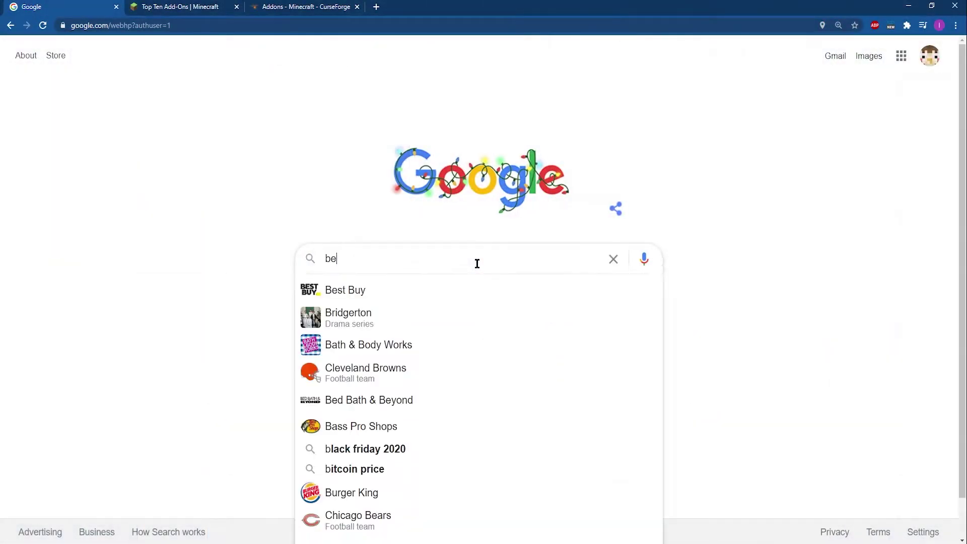
text(st minecr)
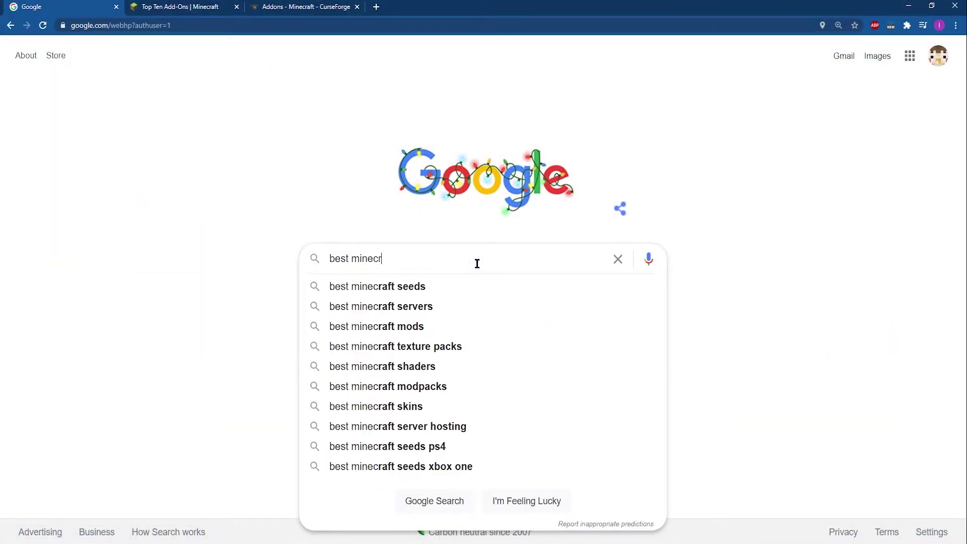
text(aft bedrock be)
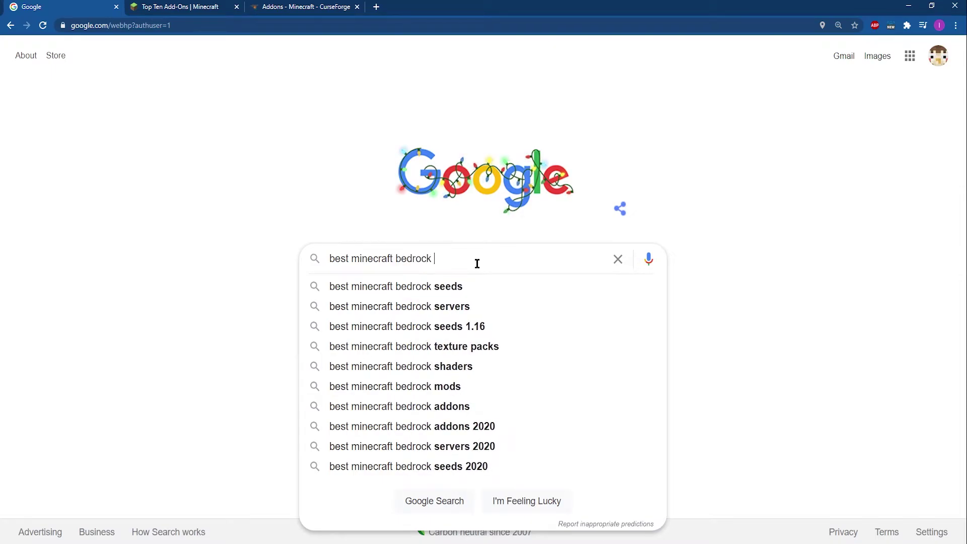
key(Down)
key(Return)
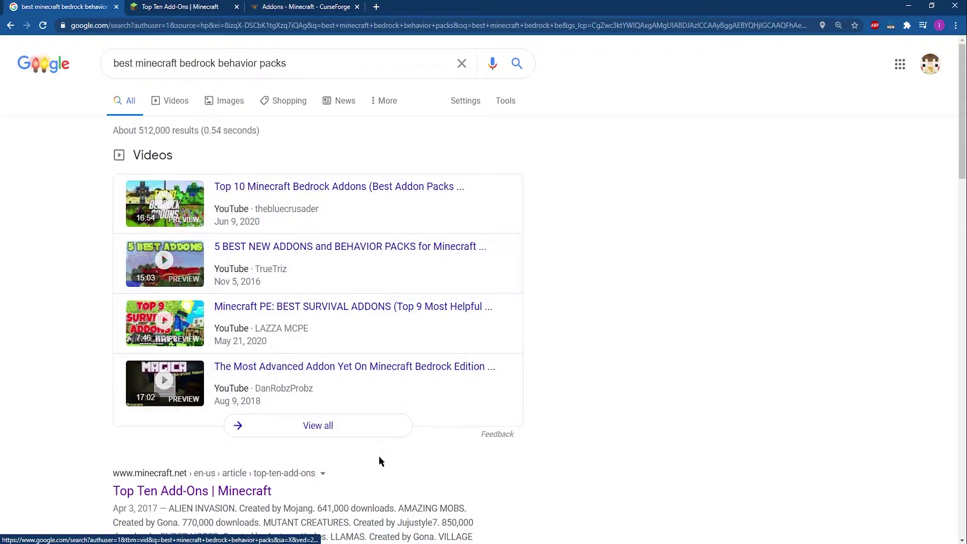
Read through minecraft.net's Top Ten Add-Ons article in its tab.
scroll(327, 415, down, 3)
scroll(330, 414, down, 5)
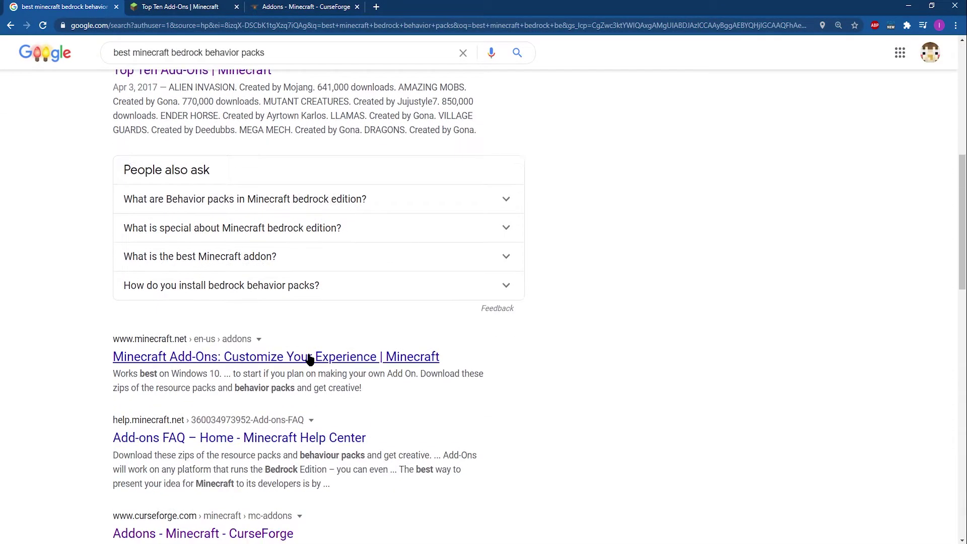
scroll(193, 130, down, 2)
click(175, 6)
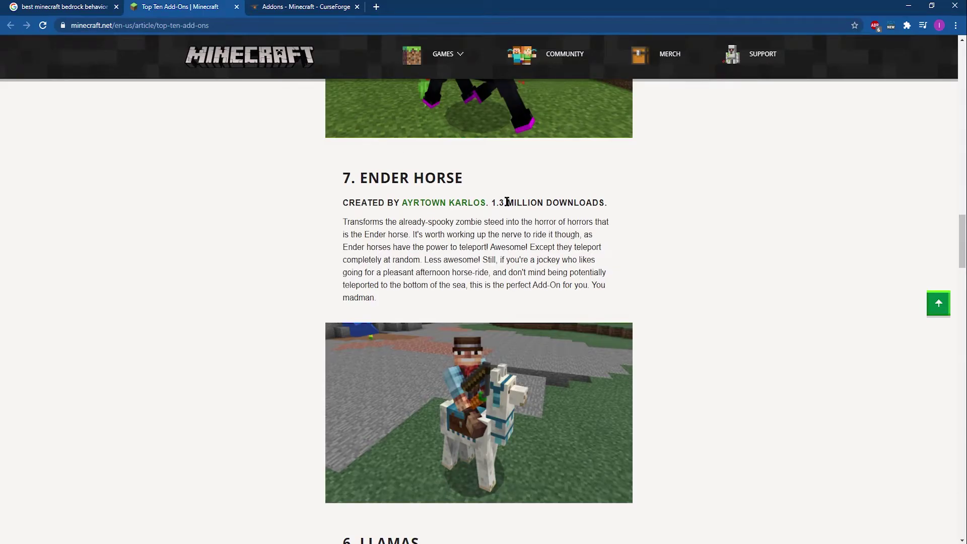
scroll(538, 214, up, 10)
scroll(539, 219, up, 13)
scroll(539, 219, down, 7)
scroll(539, 219, down, 20)
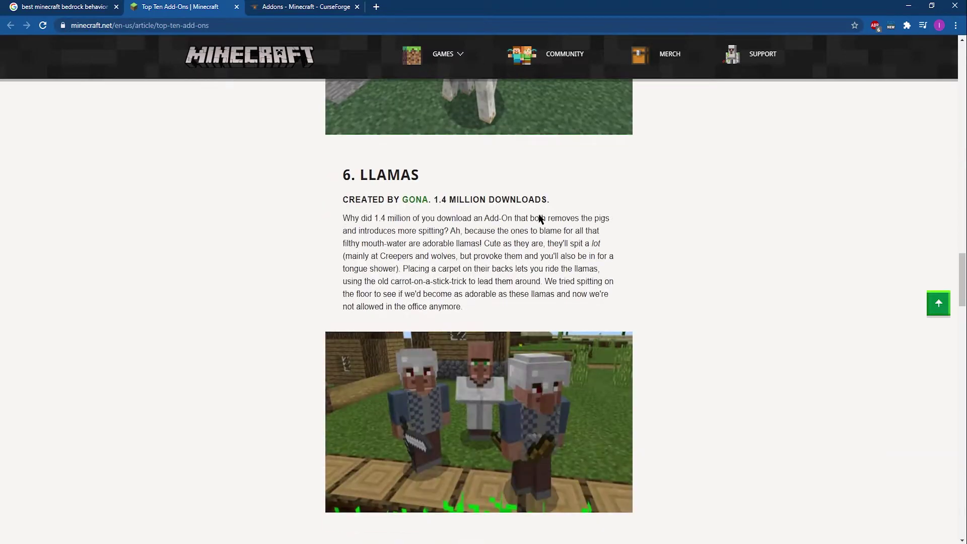
scroll(539, 217, down, 15)
scroll(539, 217, down, 15)
scroll(539, 218, down, 6)
scroll(539, 214, up, 2)
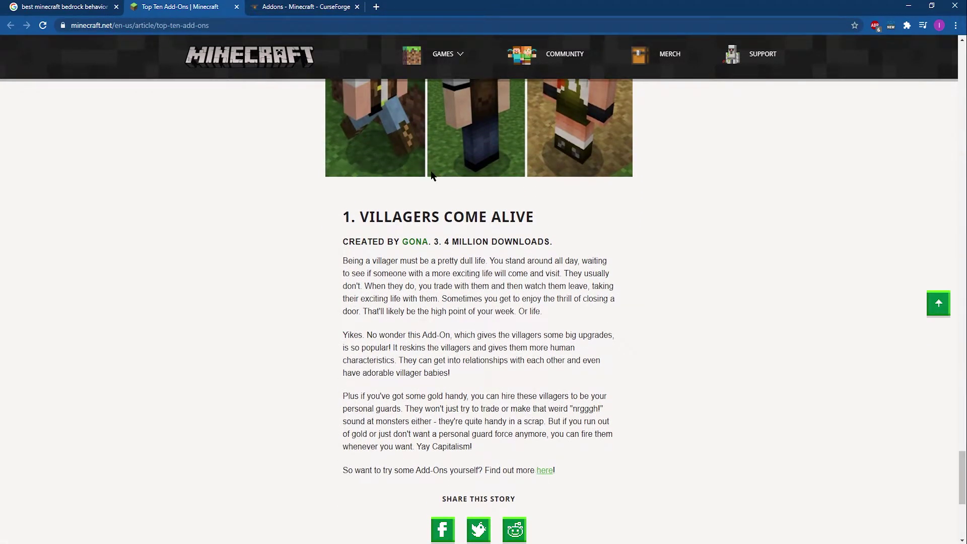
scroll(471, 438, up, 4)
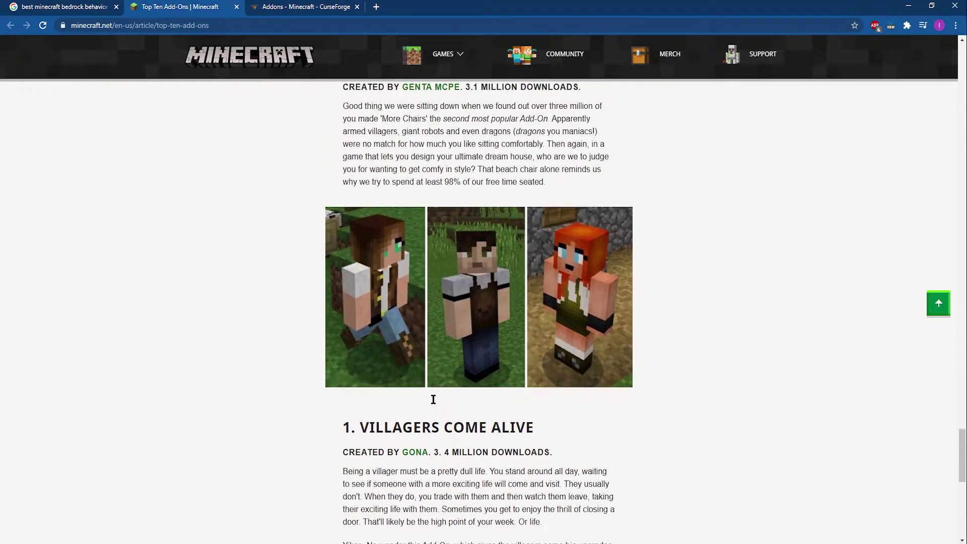
Open the #1 Villagers Come Alive creator's Twitter profile in a new tab and view it.
right_click(416, 456)
click(458, 352)
click(321, 10)
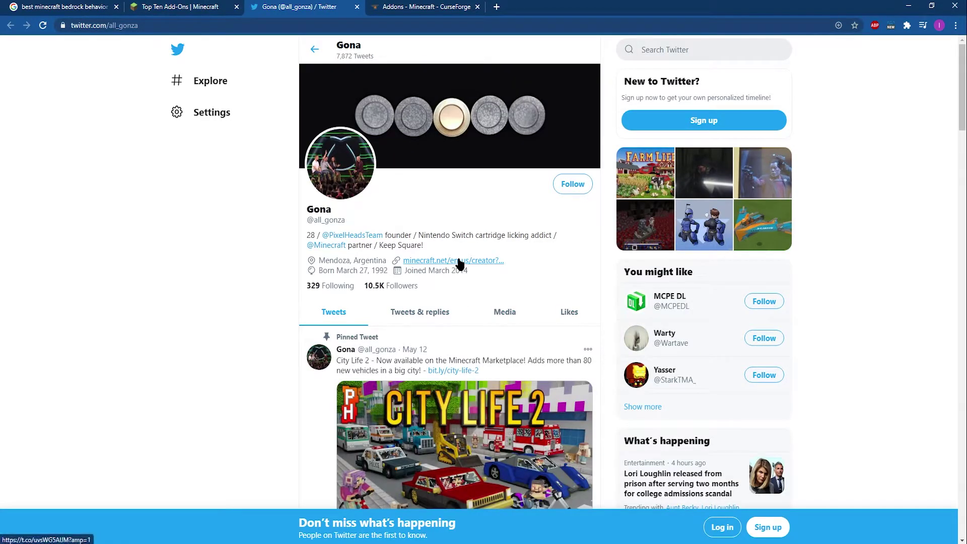
Visit the Pixel Heads Marketplace page from the bio link, then close the creator tabs.
click(460, 263)
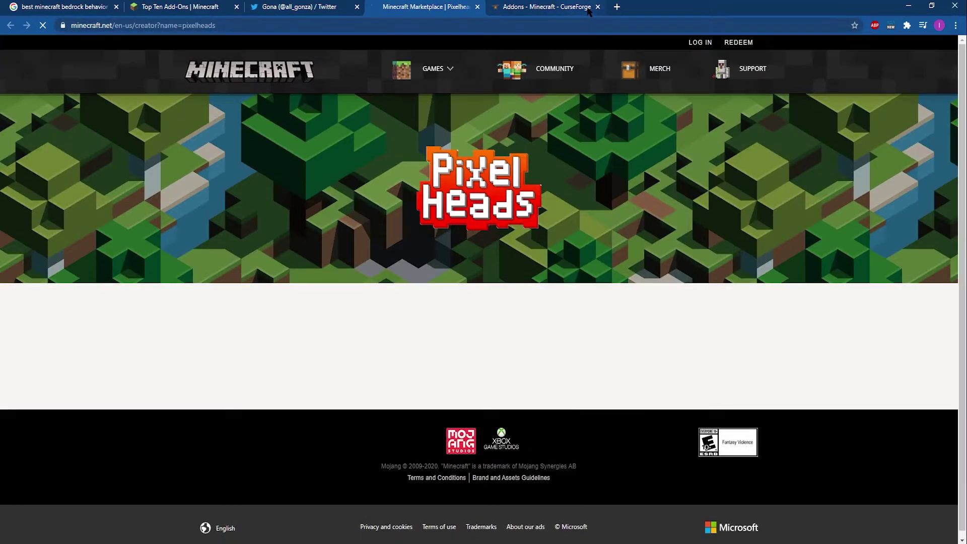
scroll(536, 162, down, 4)
key(ctrl+w)
key(ctrl+w)
Browse page 2 of CurseForge's Minecraft All Addons listing.
scroll(570, 393, down, 13)
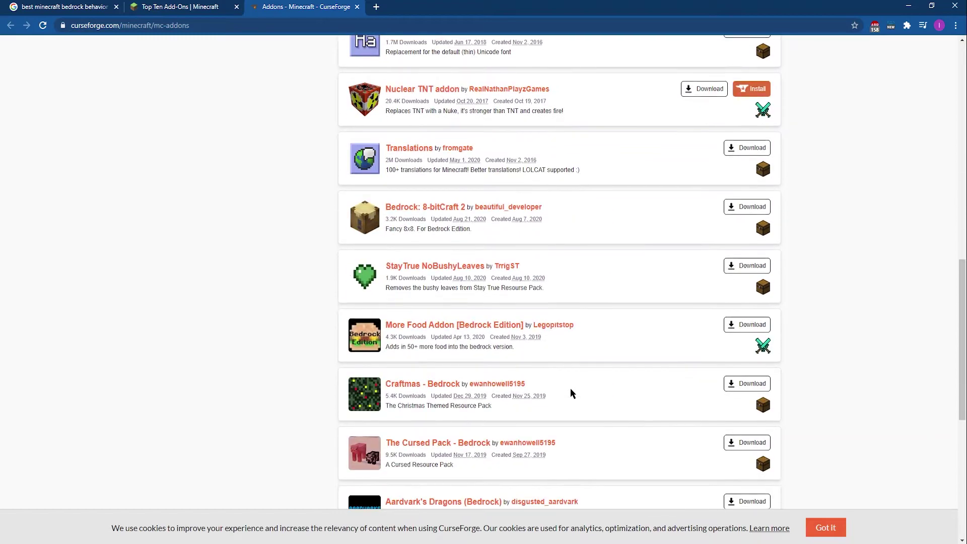
scroll(571, 393, down, 6)
click(710, 370)
scroll(482, 301, down, 8)
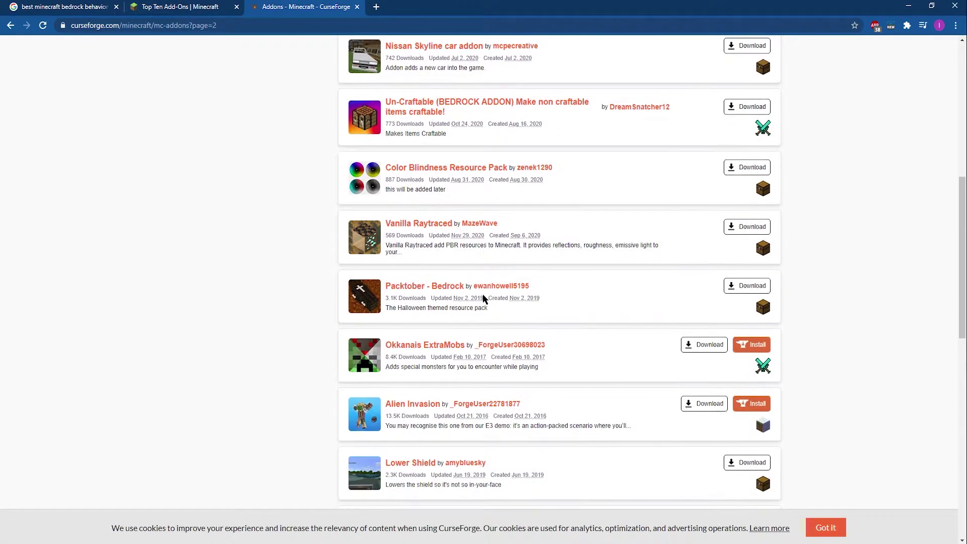
scroll(483, 294, down, 4)
scroll(696, 249, down, 1)
scroll(591, 220, down, 1)
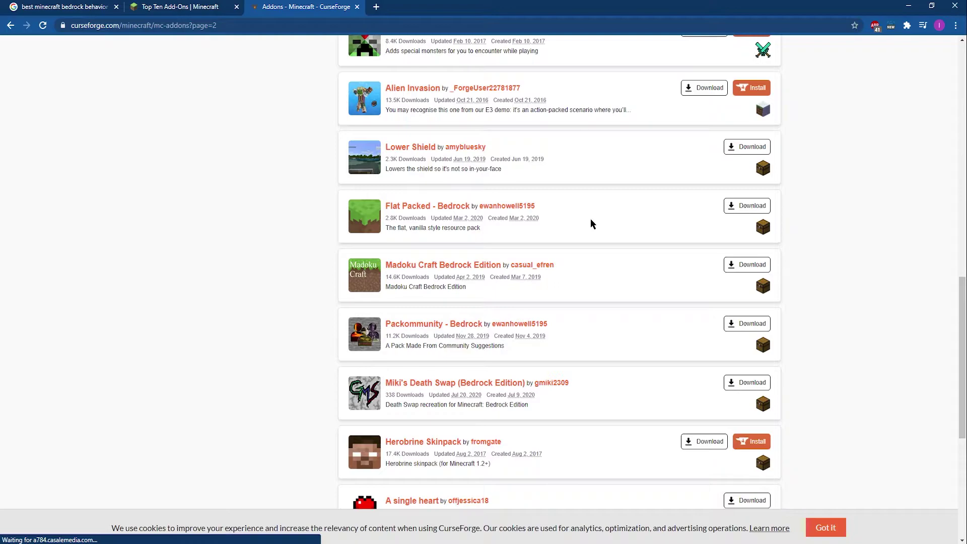
scroll(591, 220, down, 3)
scroll(591, 223, down, 3)
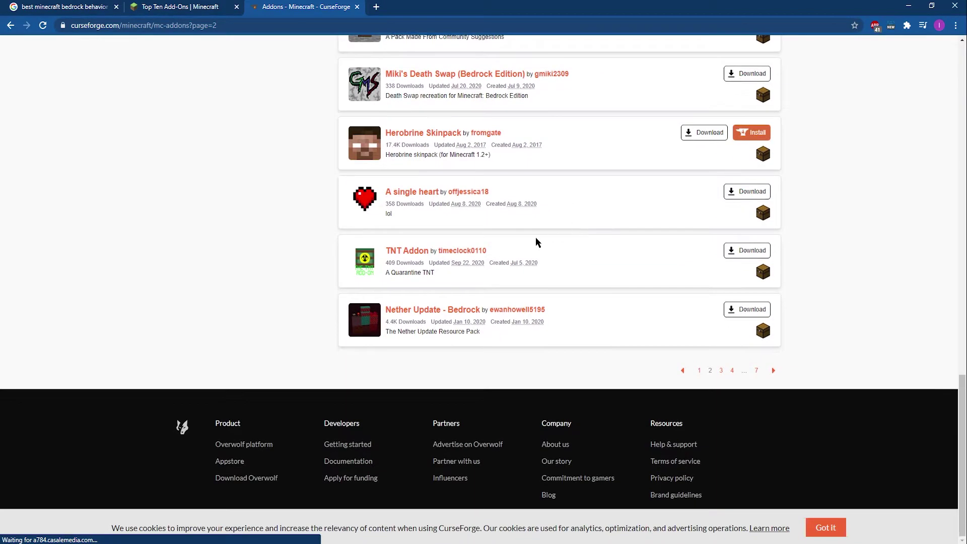